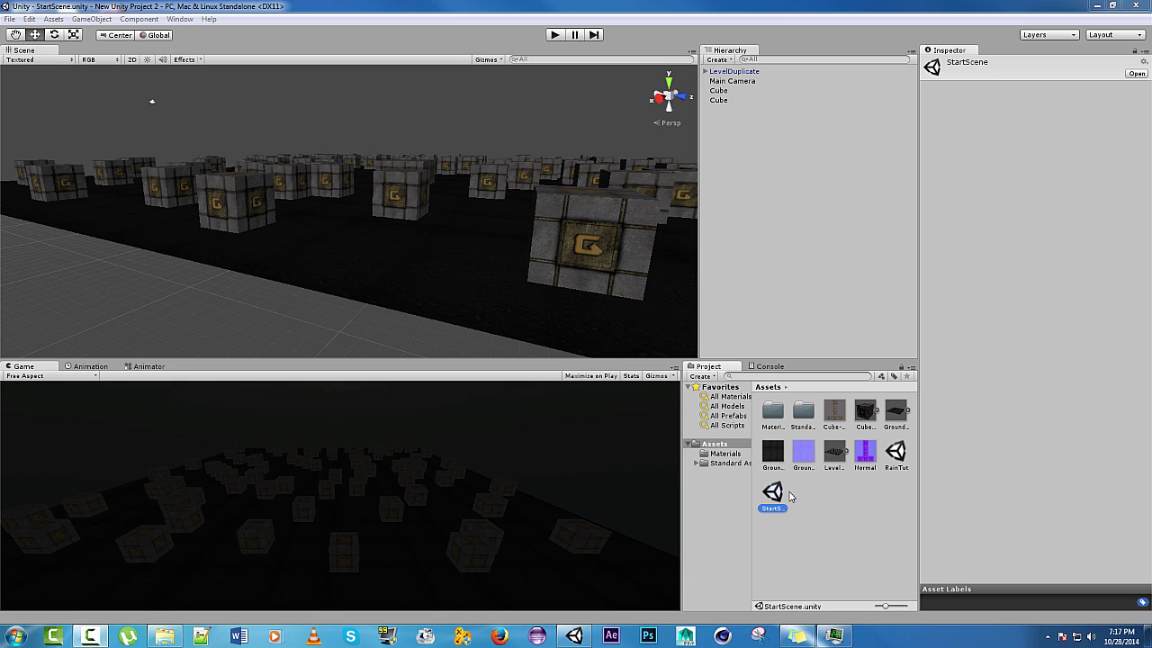
Preview the finished Rain Plus Splash effect in RainTut, then return to StartScene
double_click(898, 457)
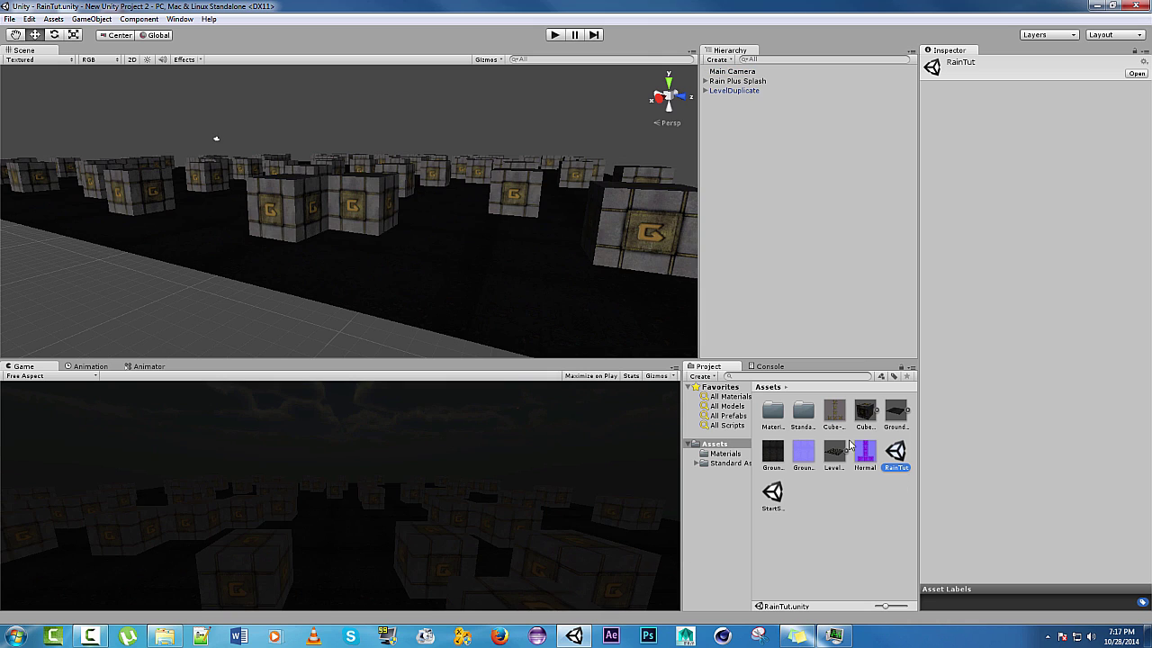
left_click(734, 82)
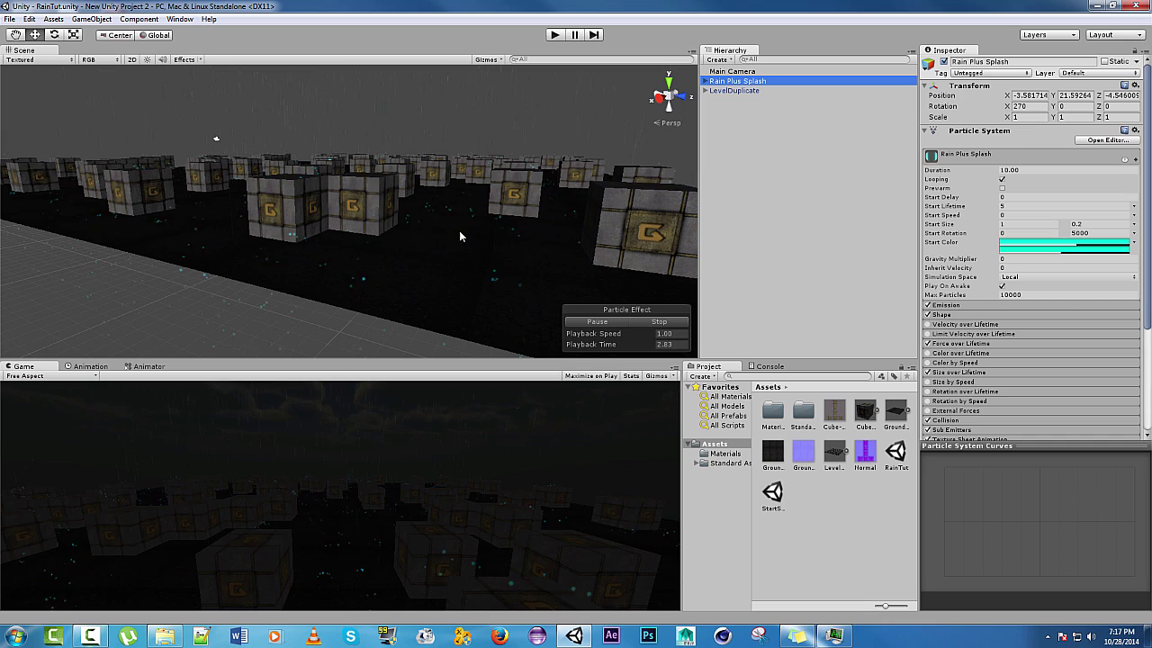
left_click_drag(475, 203, 587, 256, "alt")
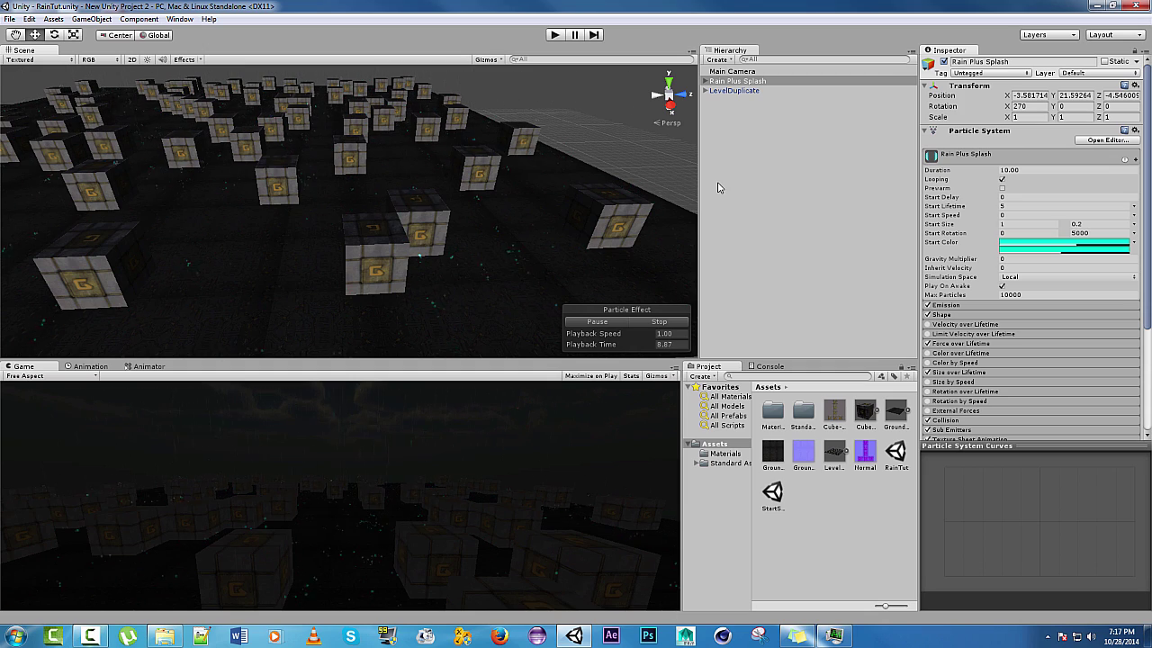
left_click_drag(476, 239, 549, 216, "alt")
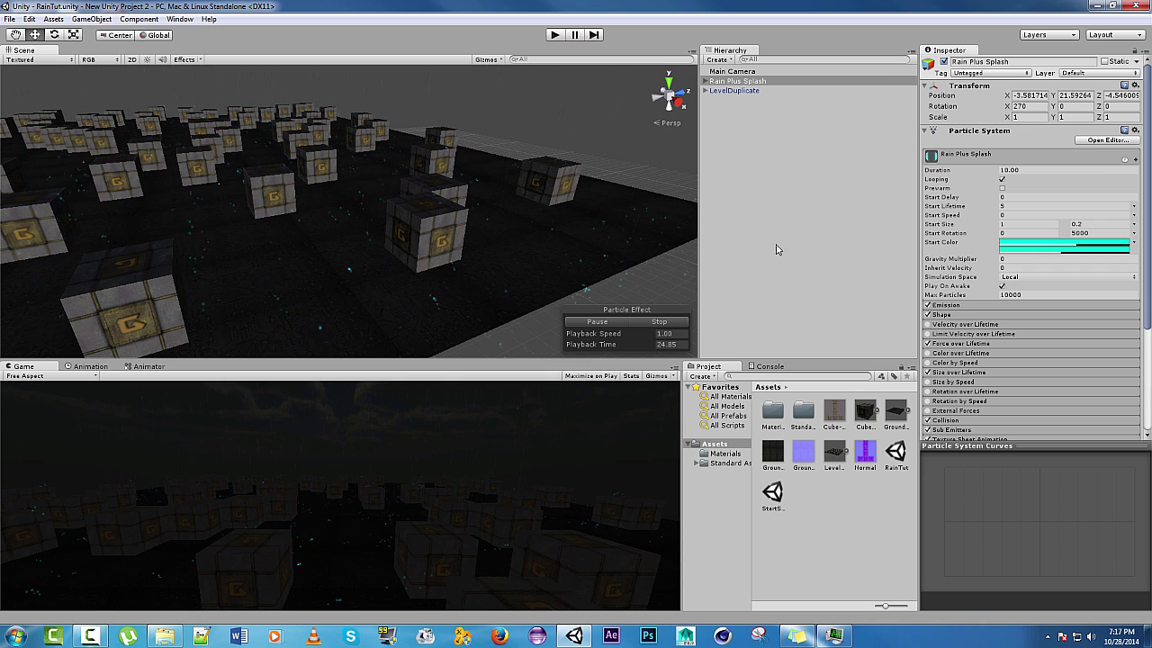
double_click(772, 493)
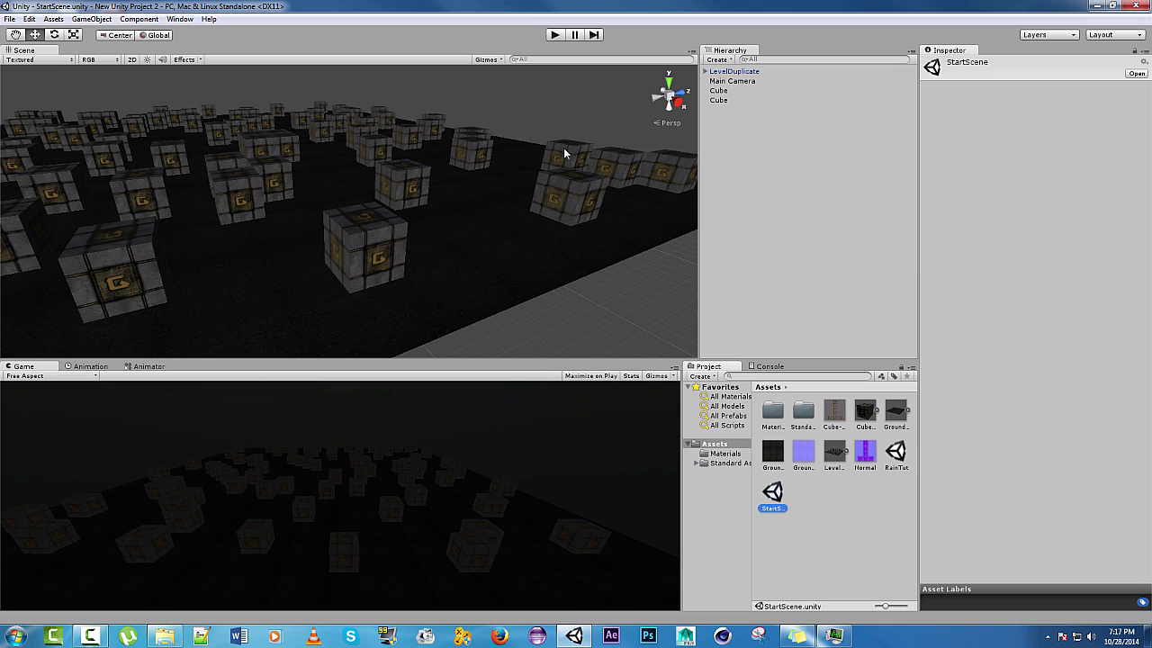
Create a new particle system and move it along Z among the crates
left_click(104, 20)
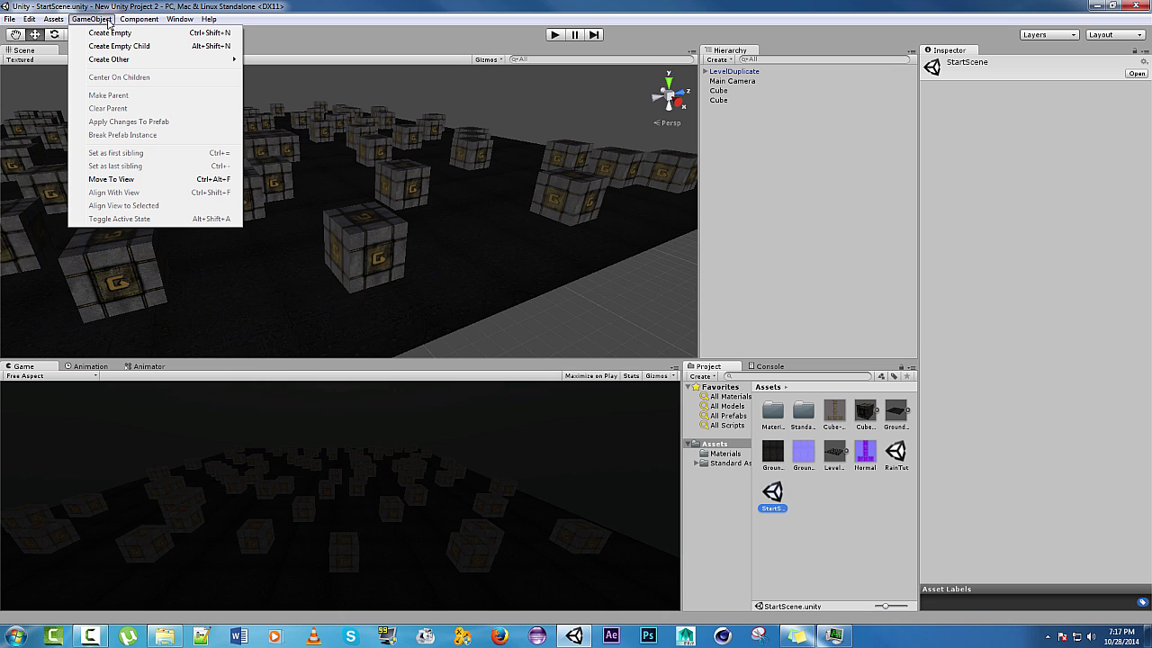
mouse_move(144, 59)
left_click(284, 59)
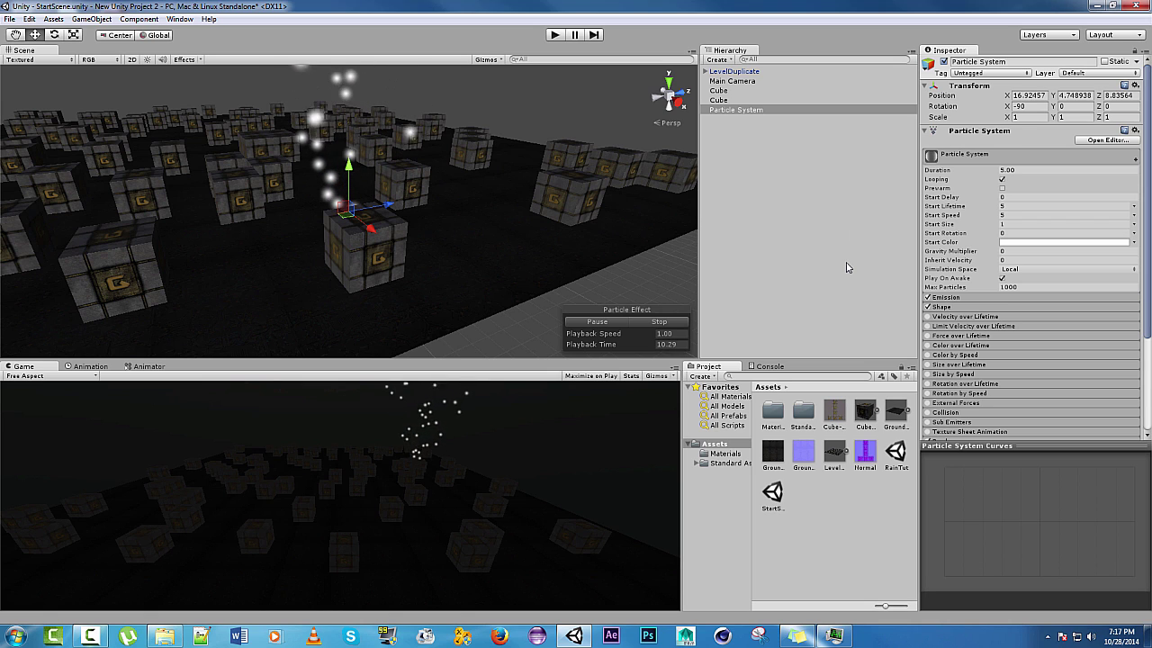
left_click_drag(394, 206, 468, 212)
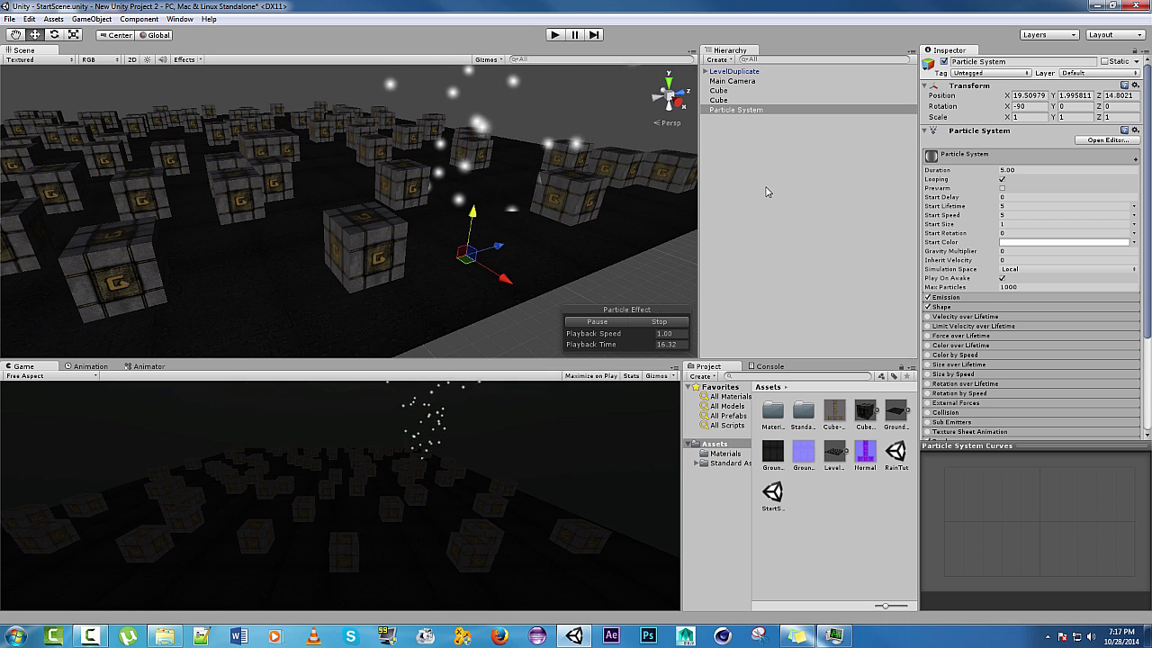
Rename the new particle system to 'Splash'
left_click(758, 110)
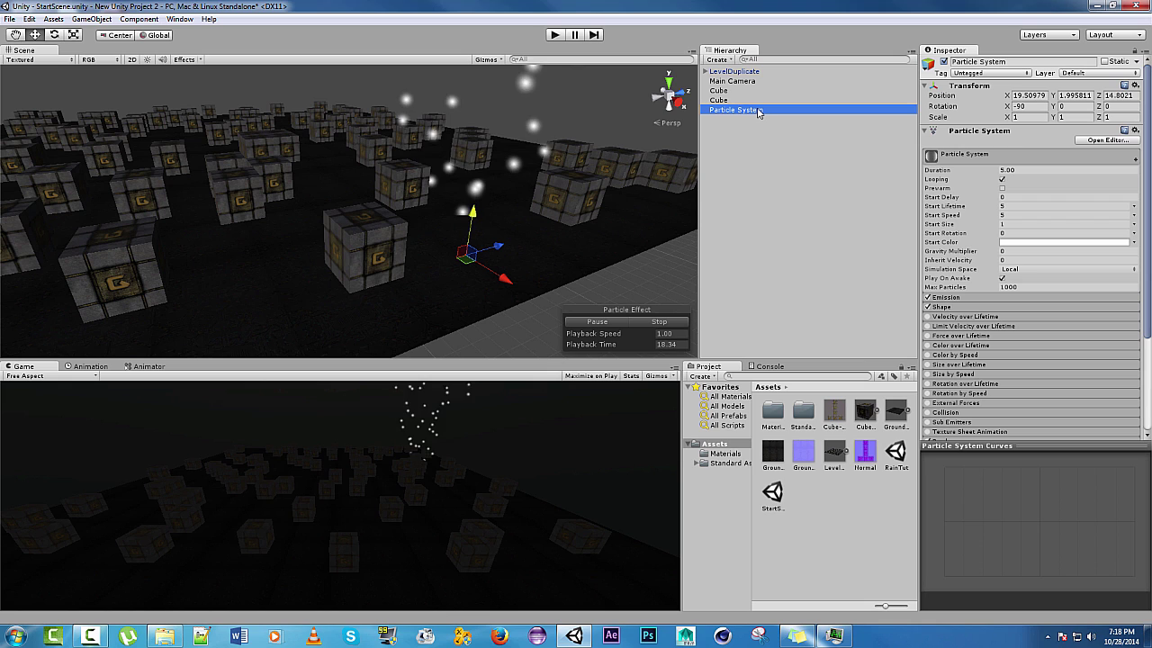
type("S")
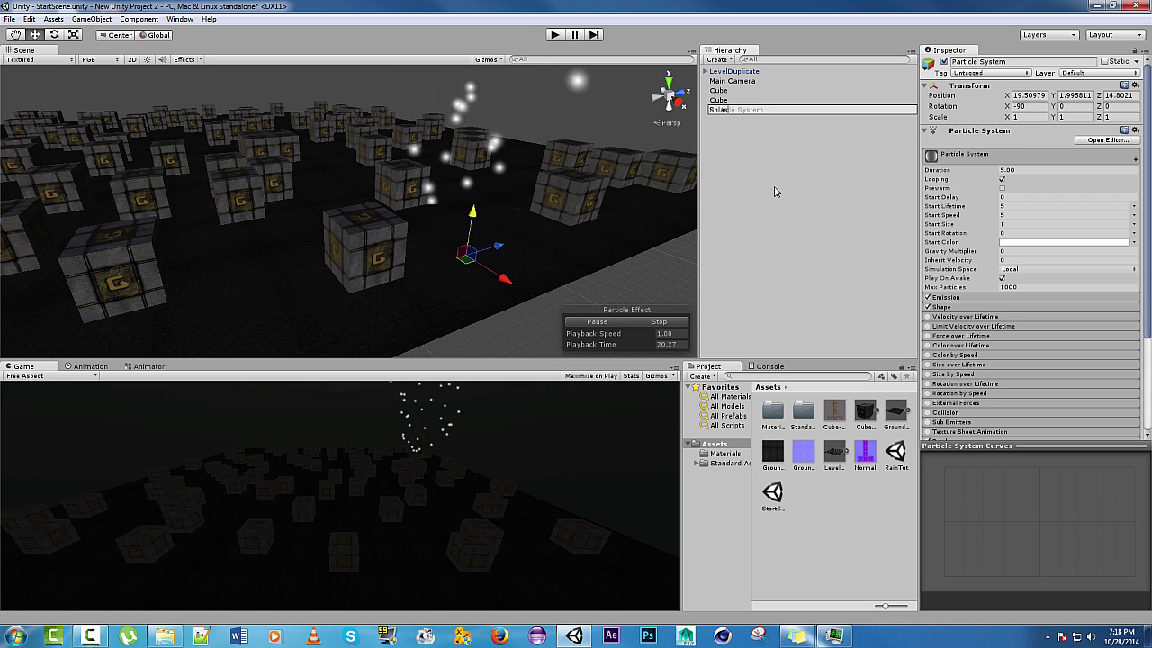
type("plash")
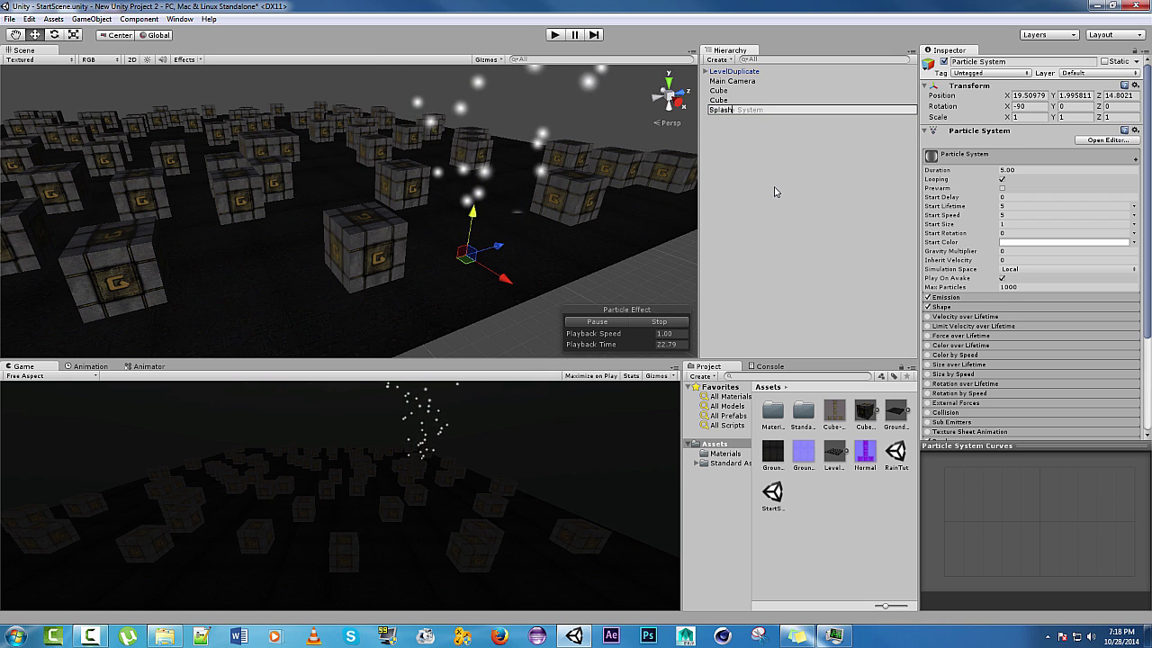
key("Return")
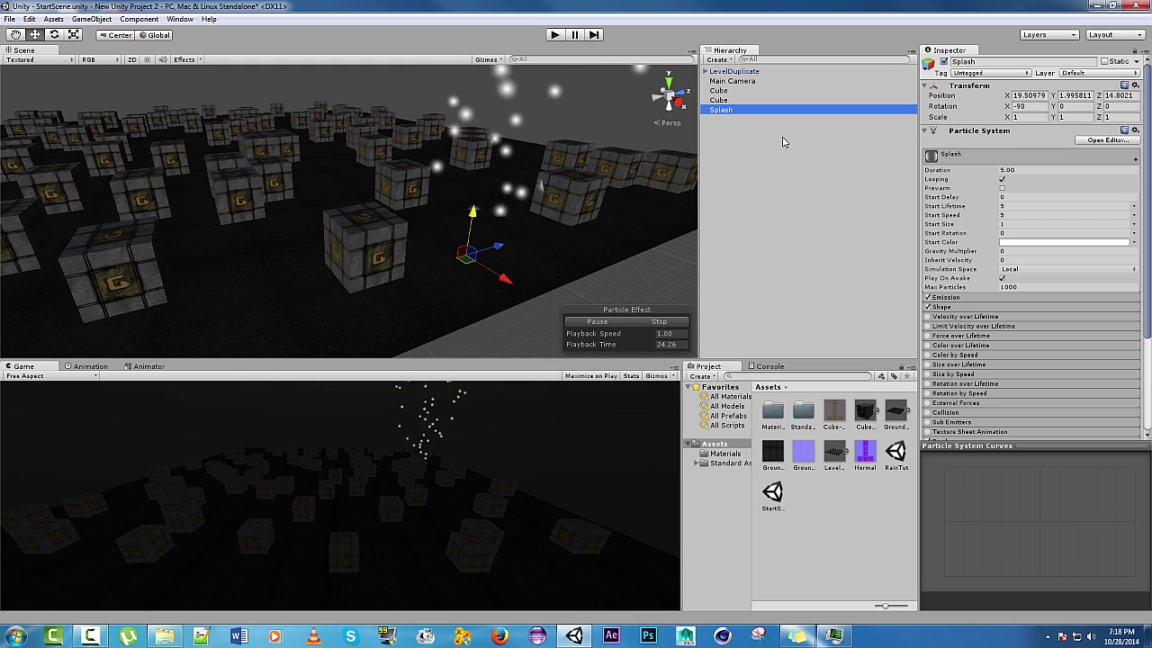
Set Duration 1, Start Lifetime 1 and Start Speed 3, then raise the emitter to Y 5.01
left_click(1070, 168)
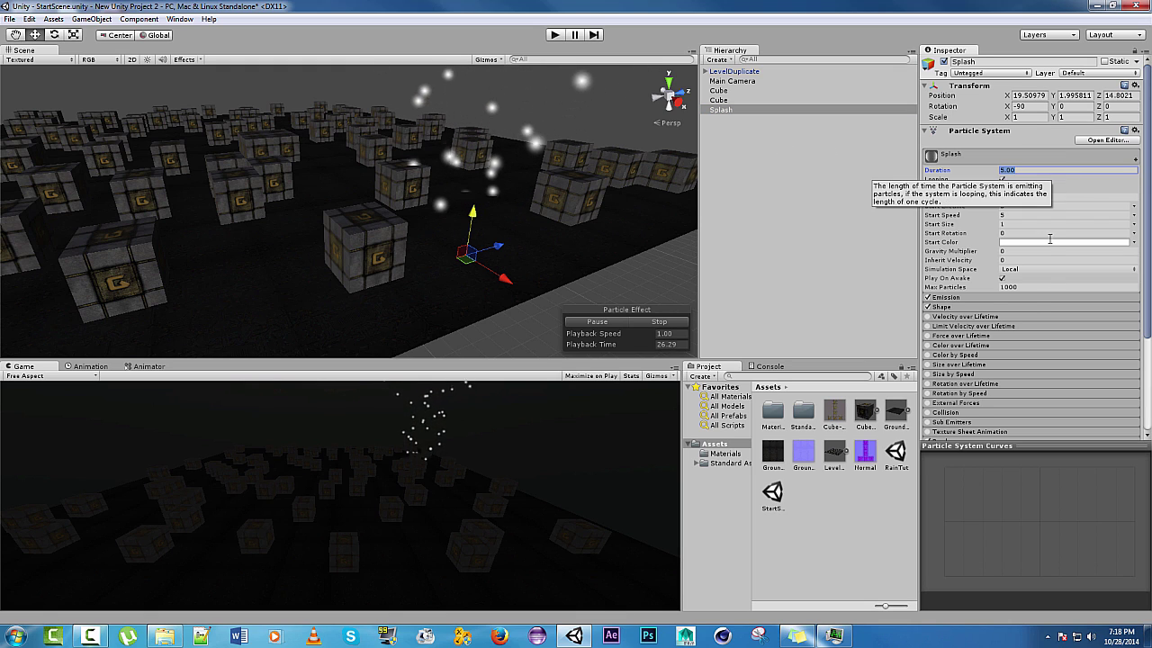
type("1")
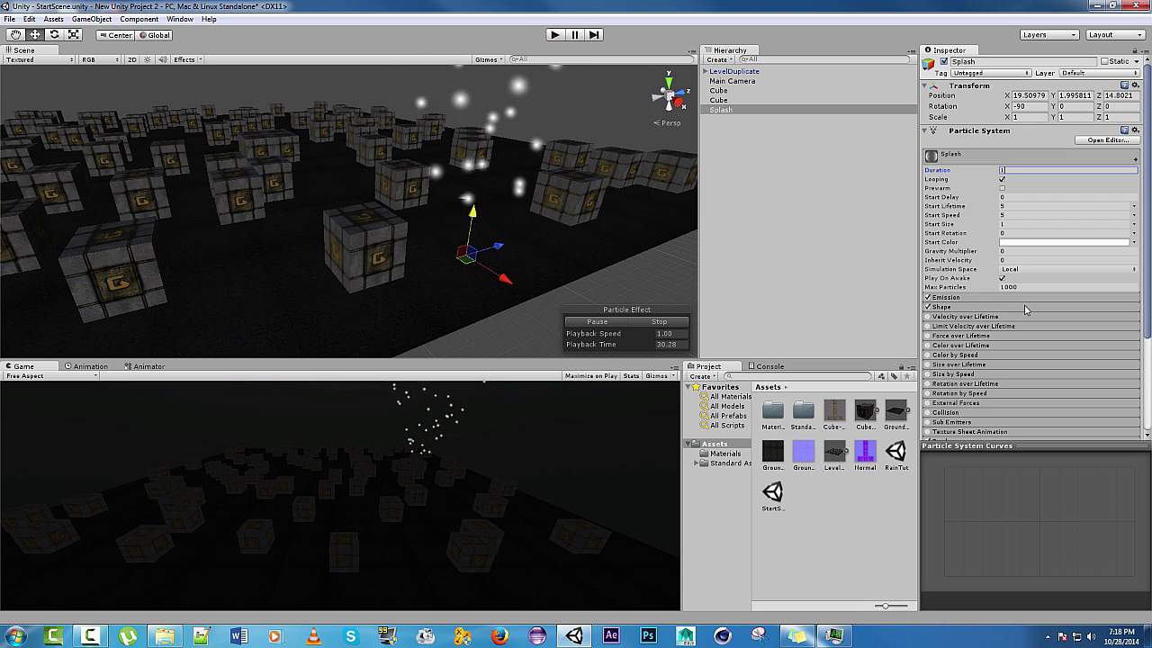
left_click(1011, 207)
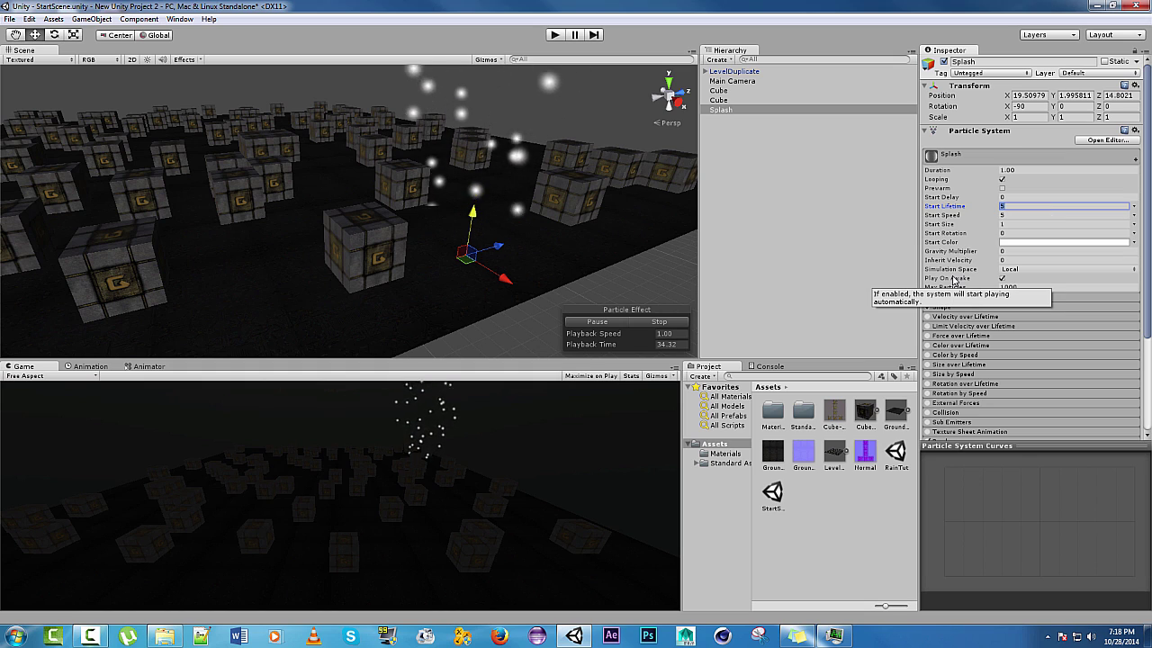
type("1")
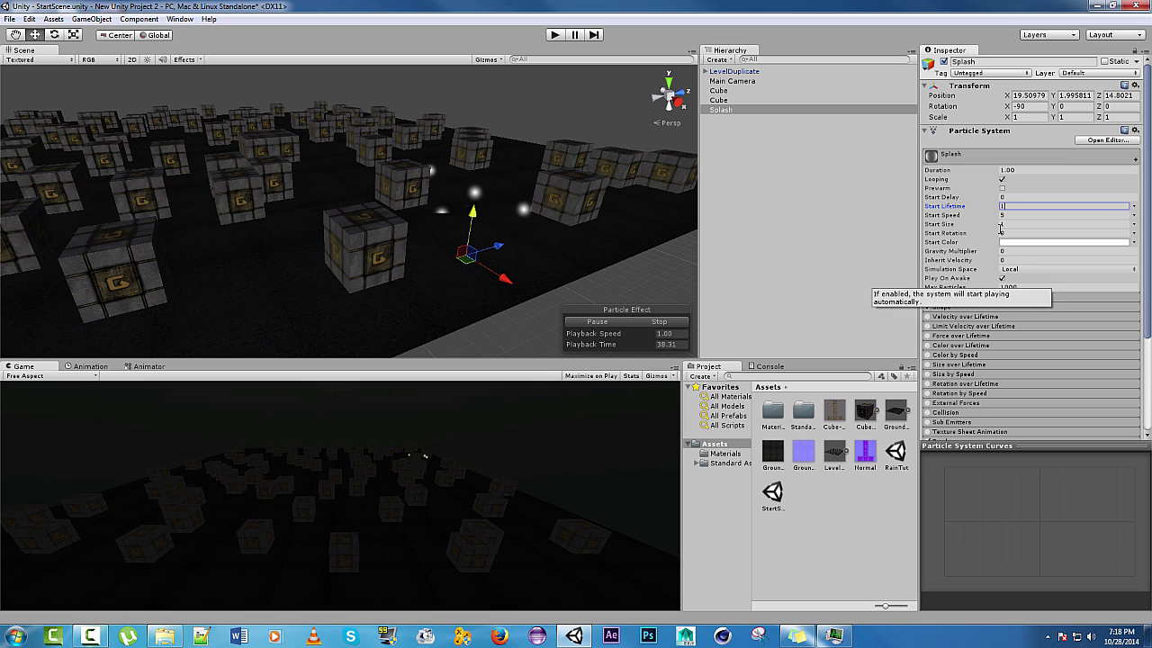
key("Tab")
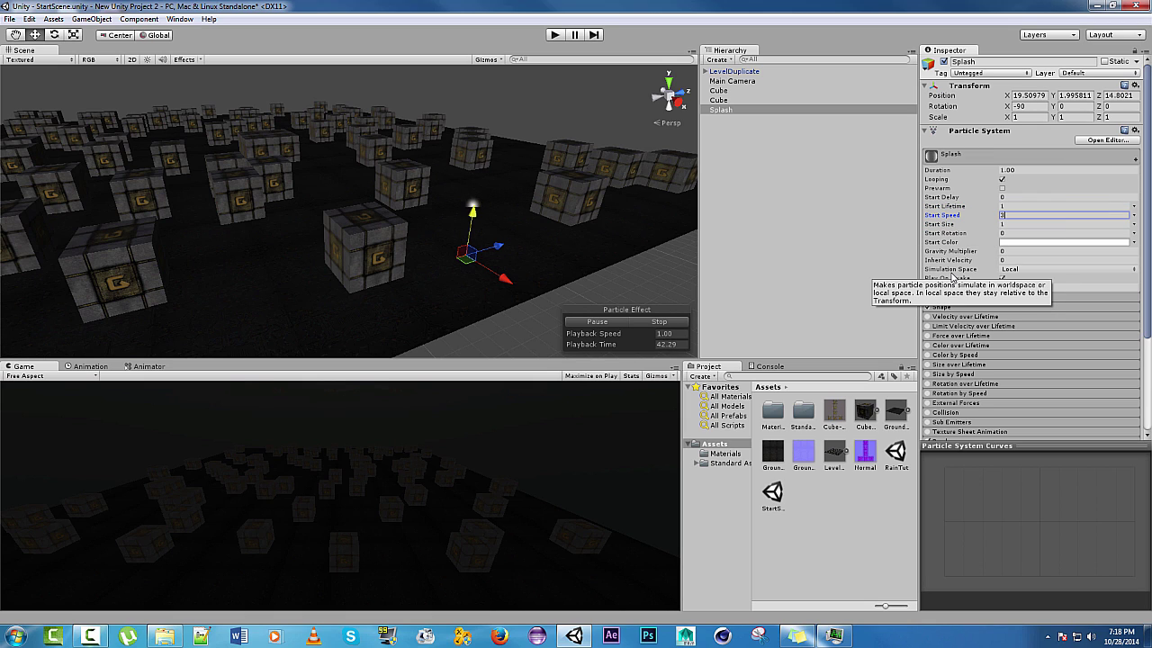
left_click_drag(477, 223, 504, 175)
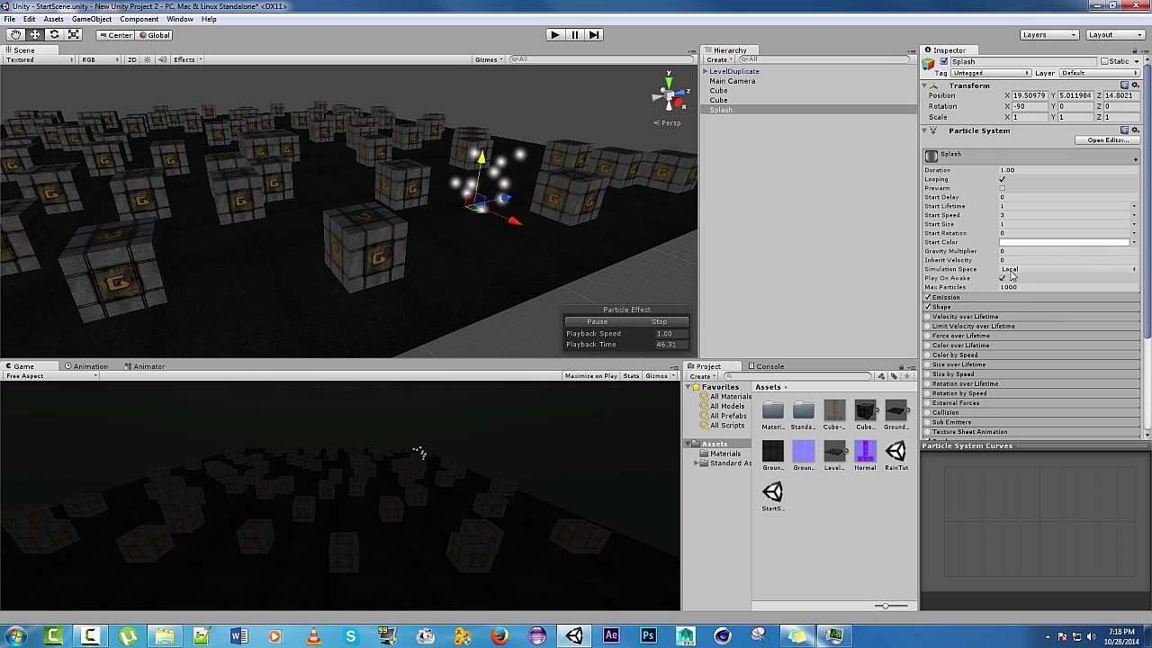
Make Start Size random between two constants, 0.05 to 0.125
left_click(1134, 225)
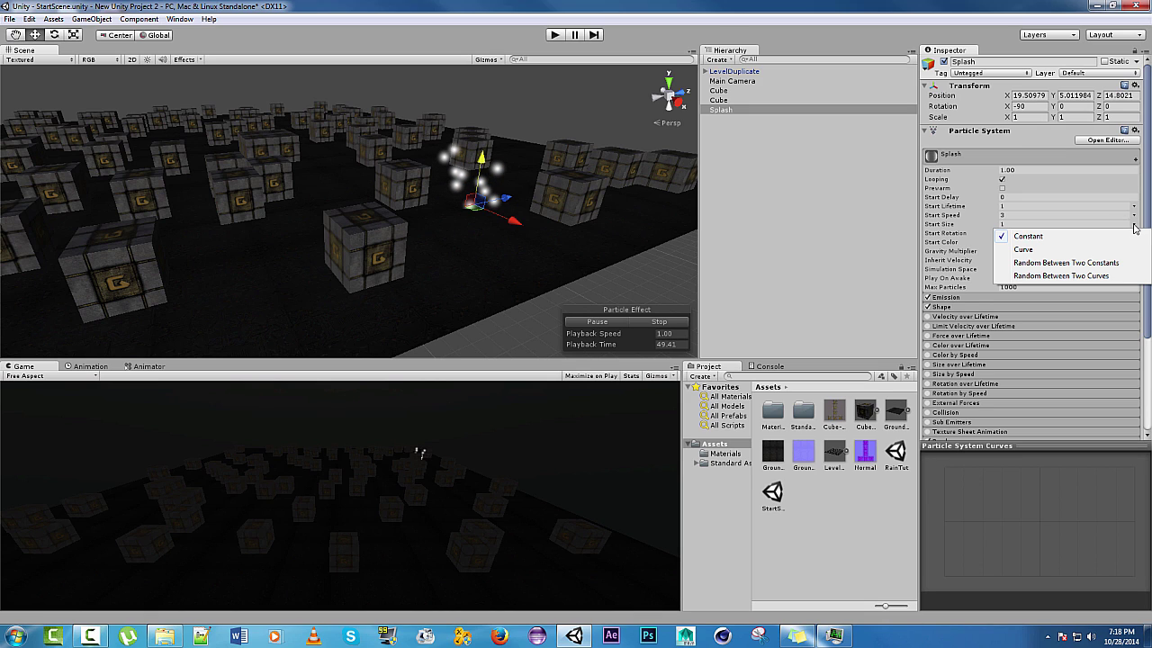
left_click(1094, 262)
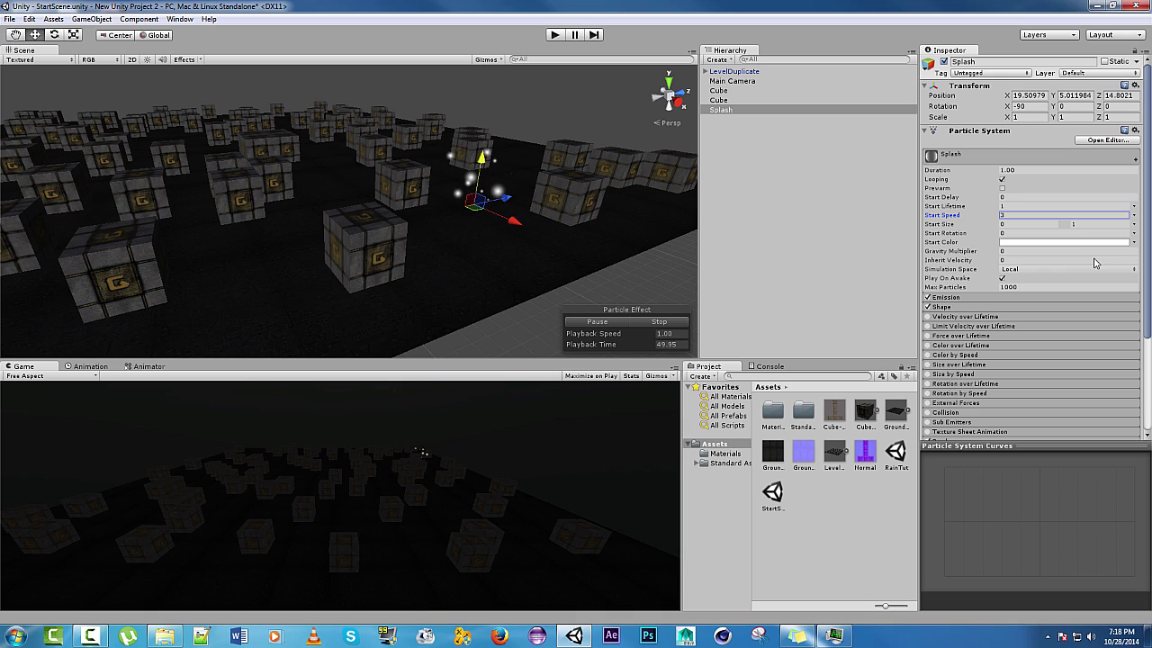
left_click(1040, 223)
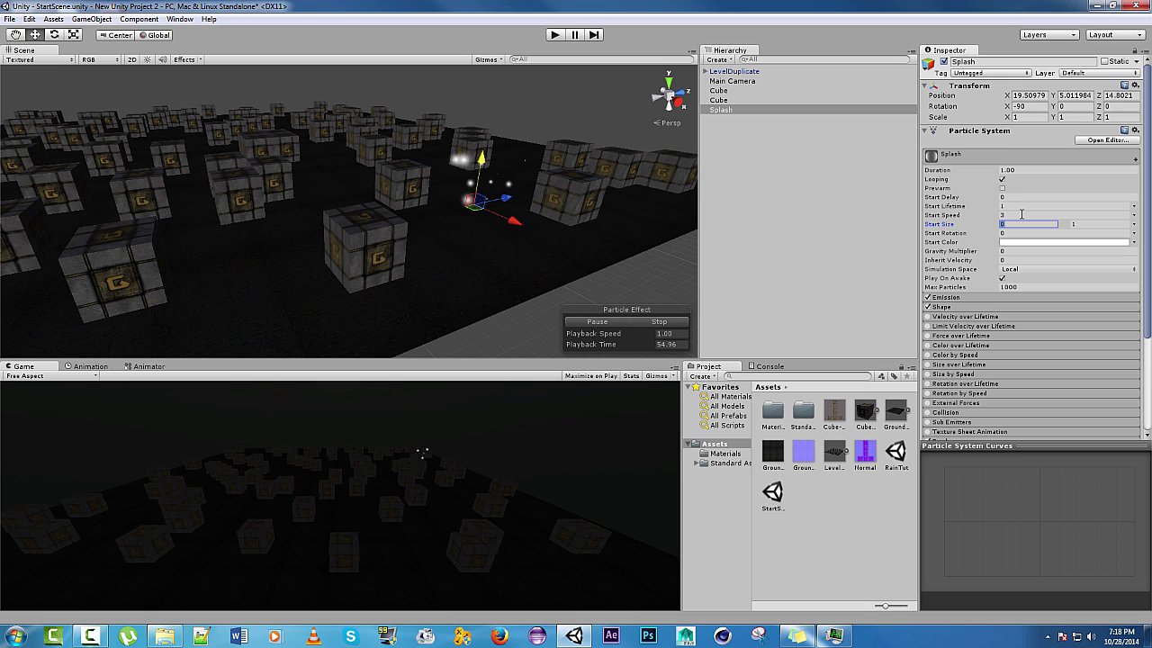
type("0.05")
key("Tab")
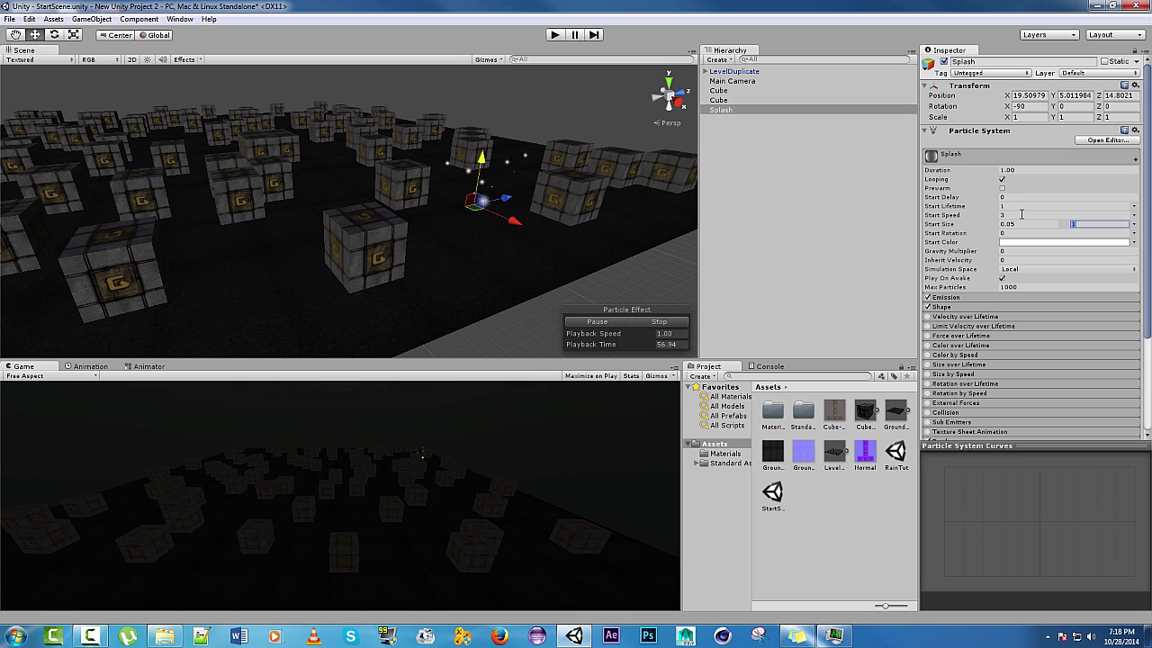
key("BackSpace")
Make Start Rotation random between two constants, 1 to 3
left_click(1133, 234)
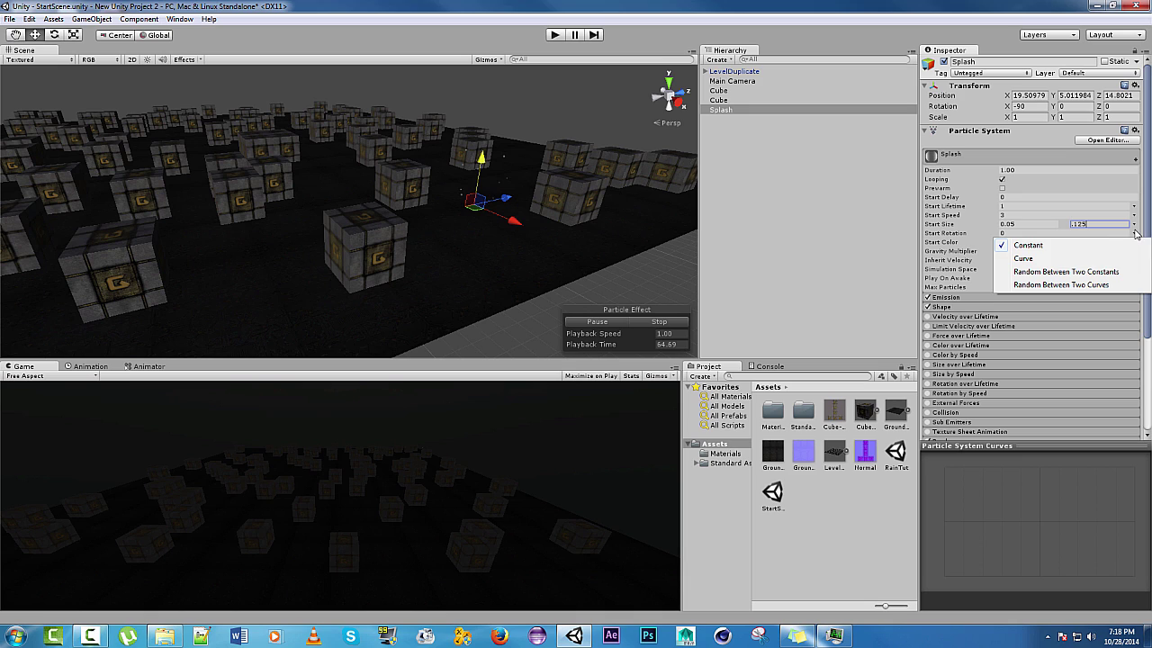
left_click(1091, 268)
left_click(1039, 233)
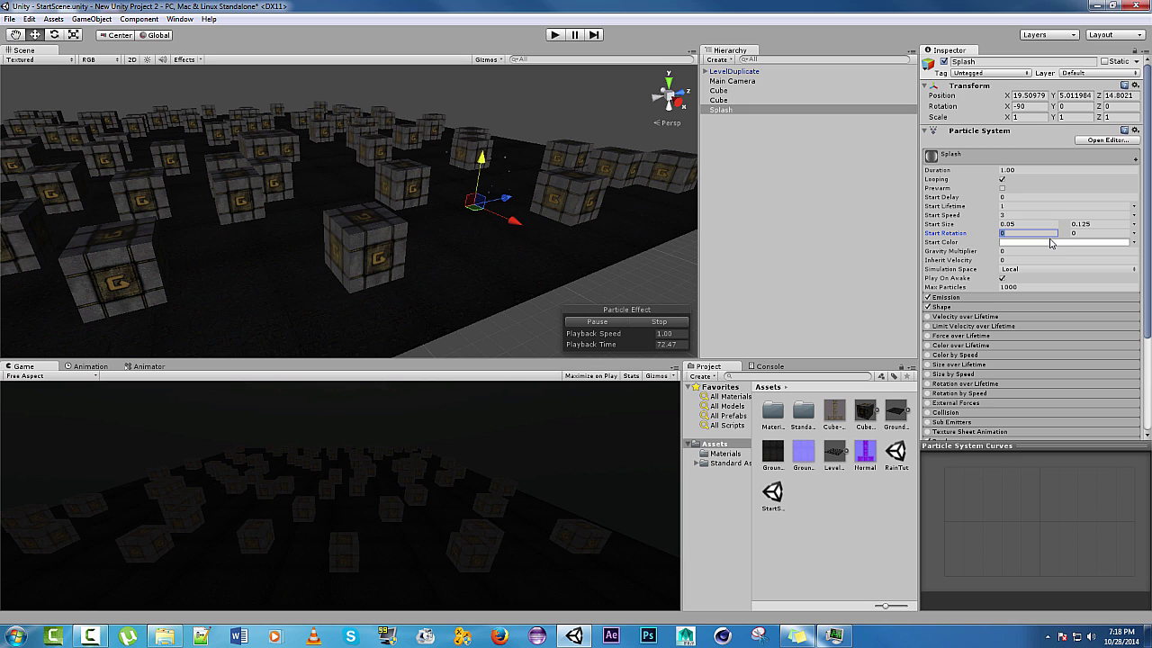
key("Tab")
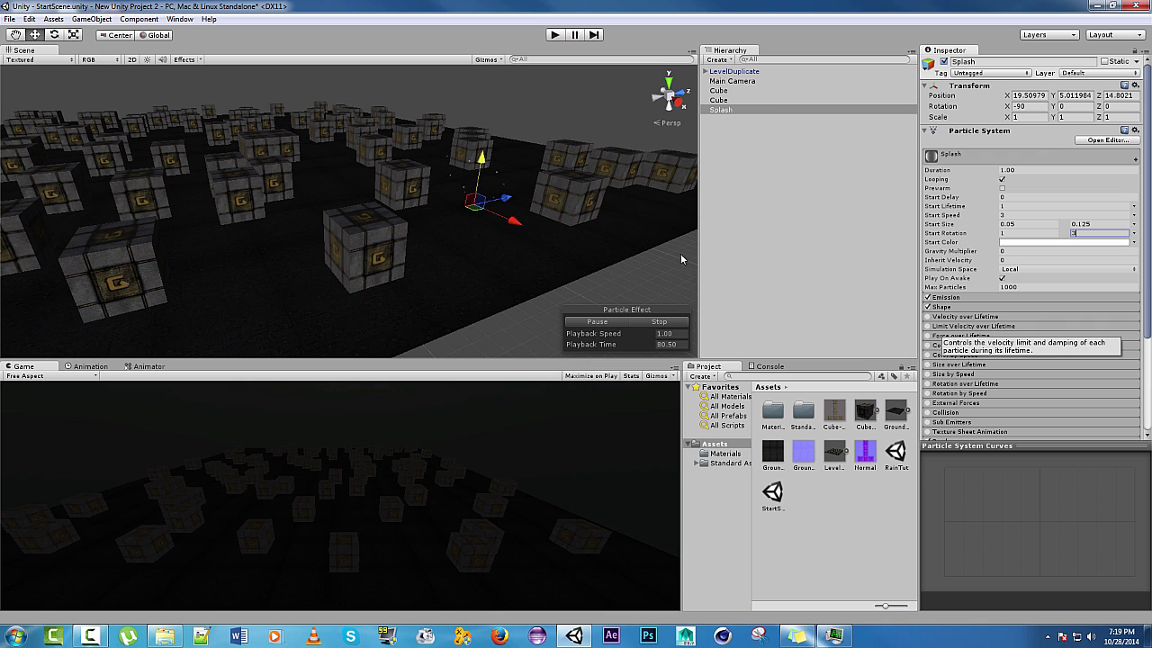
right_click_drag(499, 220, 468, 252)
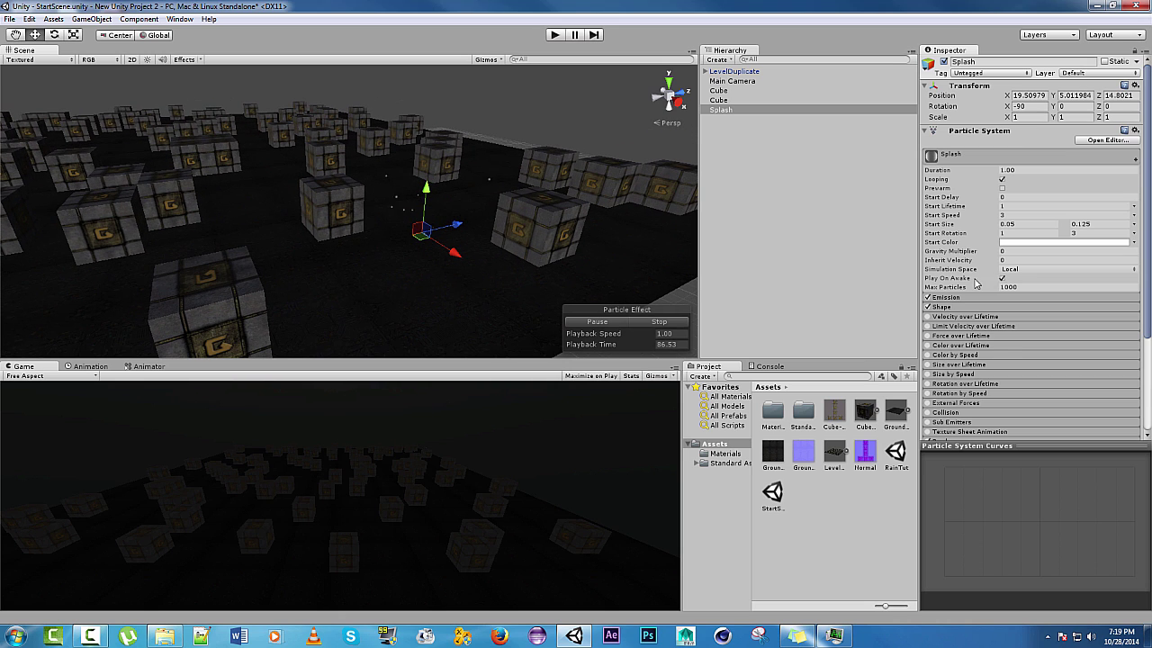
Set the emission Rate to 0 and add a burst of 10 particles at time 0
scroll(945, 261, "down", 4)
left_click(952, 227)
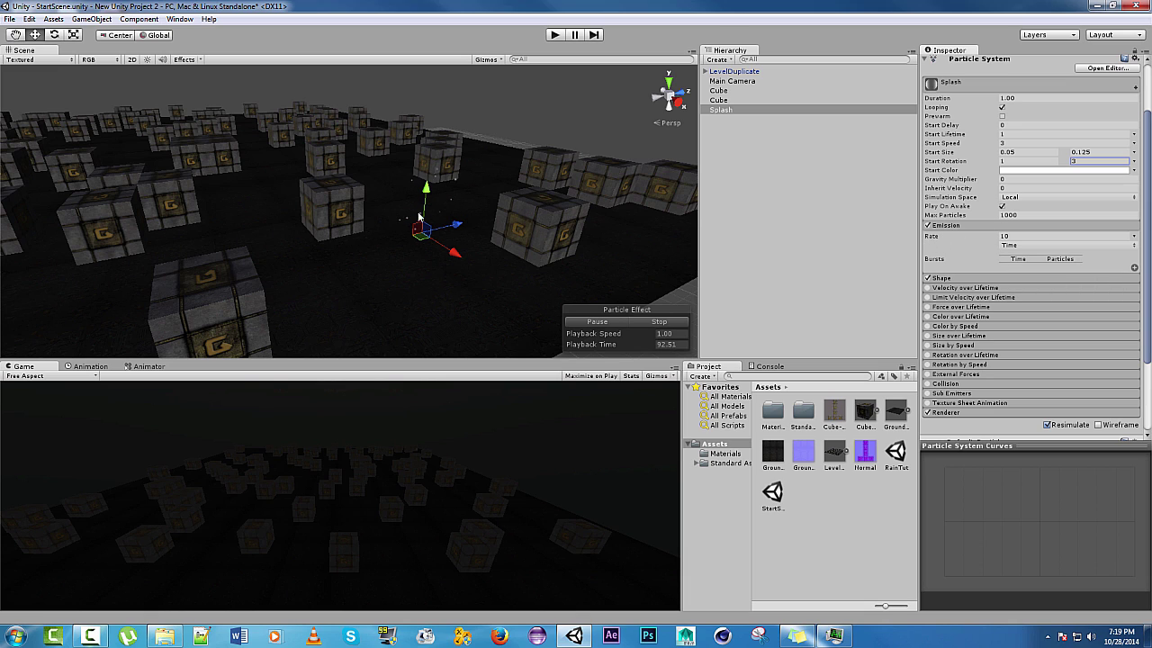
left_click(1007, 236)
type("0")
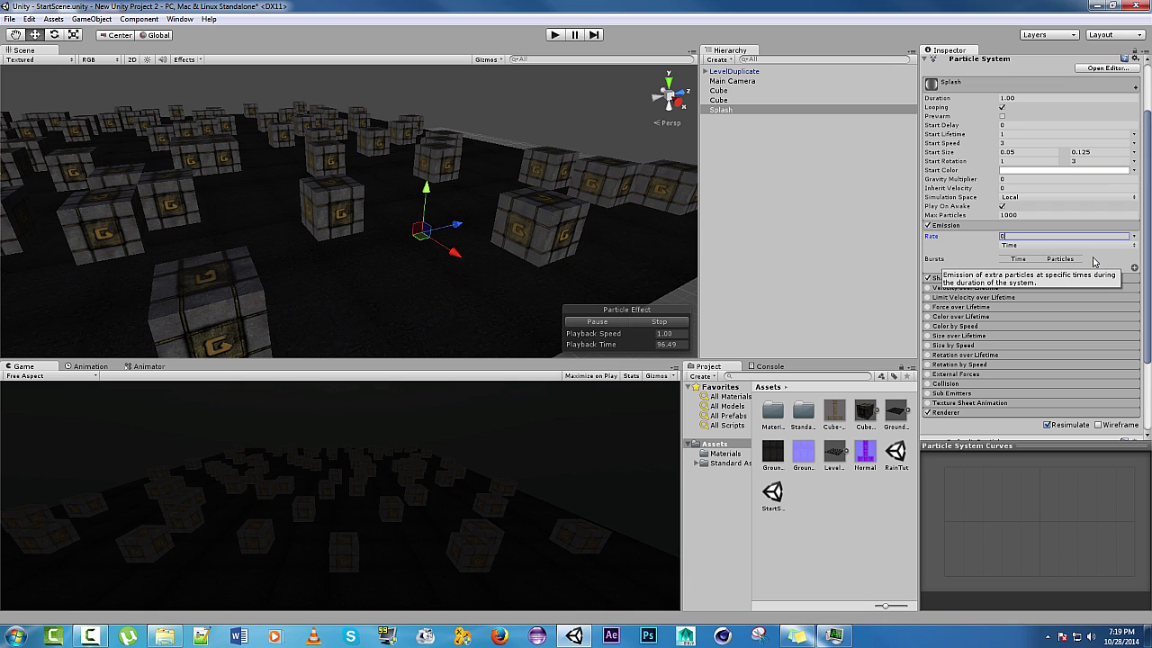
left_click(1135, 269)
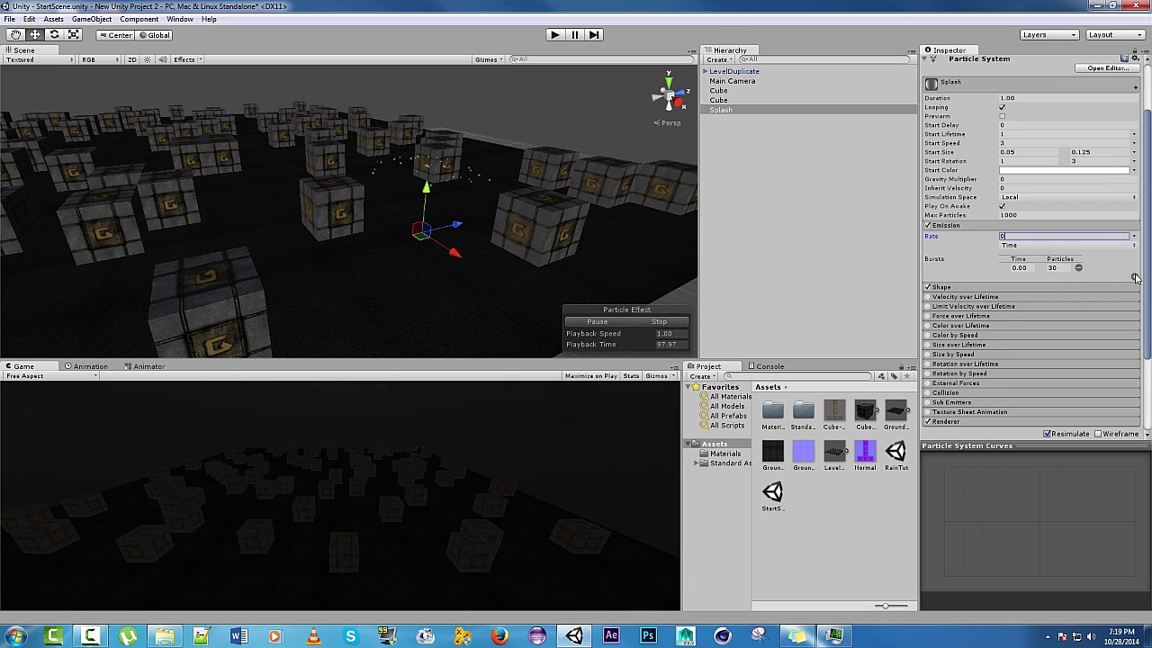
left_click(1053, 269)
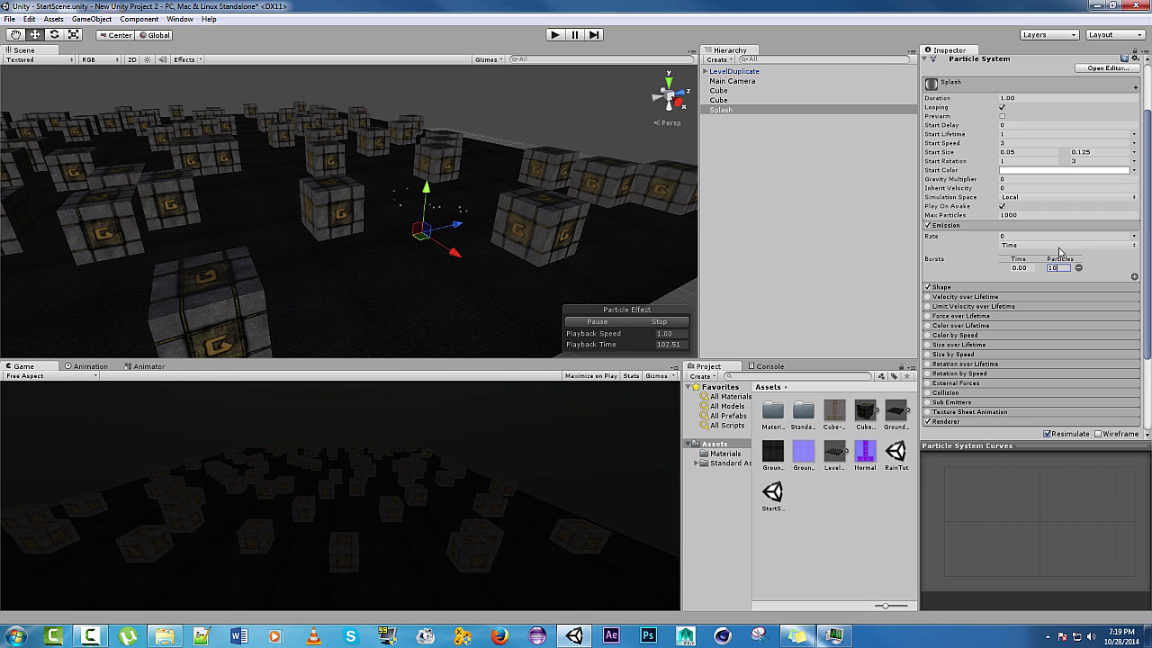
Set the Splash cone Shape to Angle 60 and Radius 0.01
left_click(963, 287)
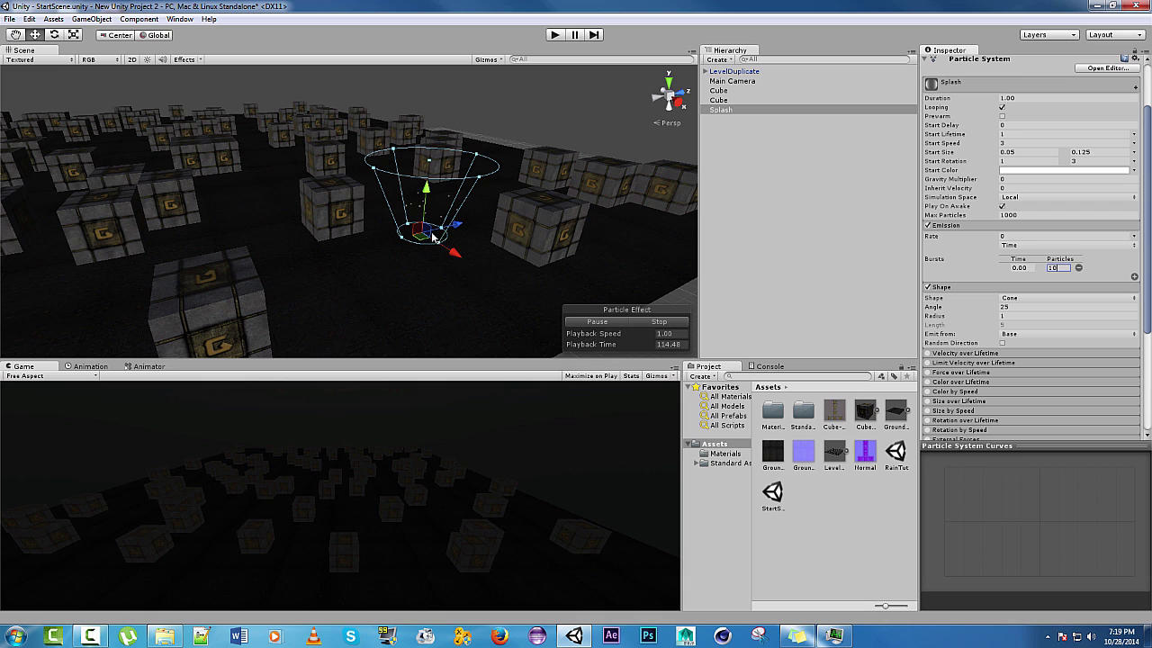
left_click(1011, 306)
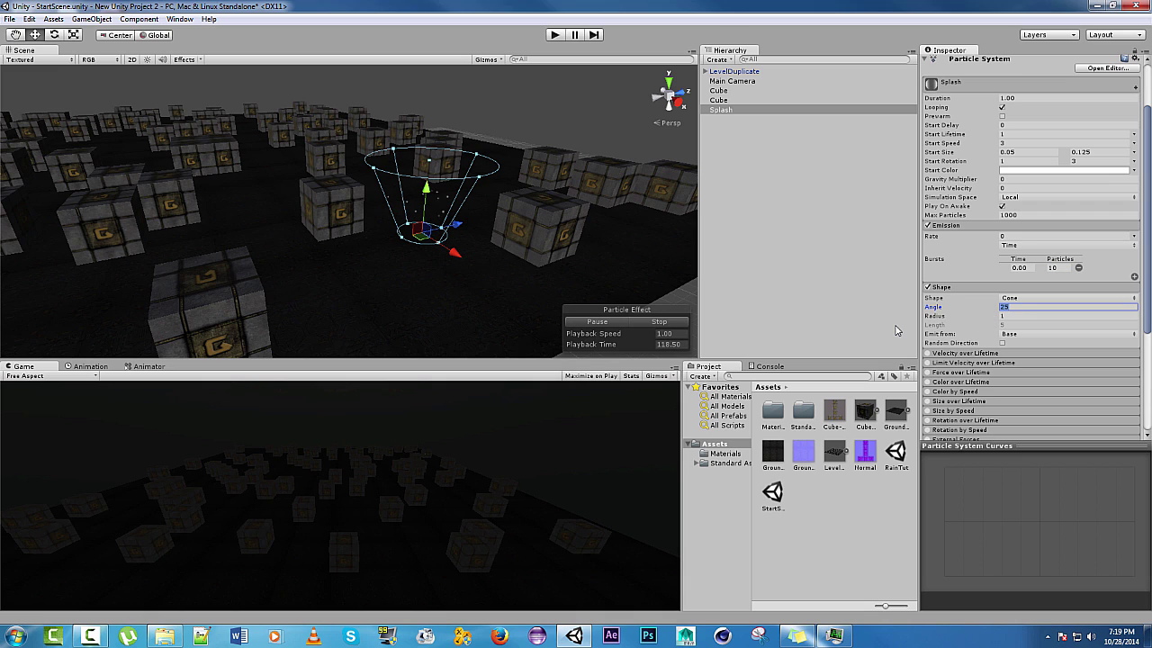
type("60")
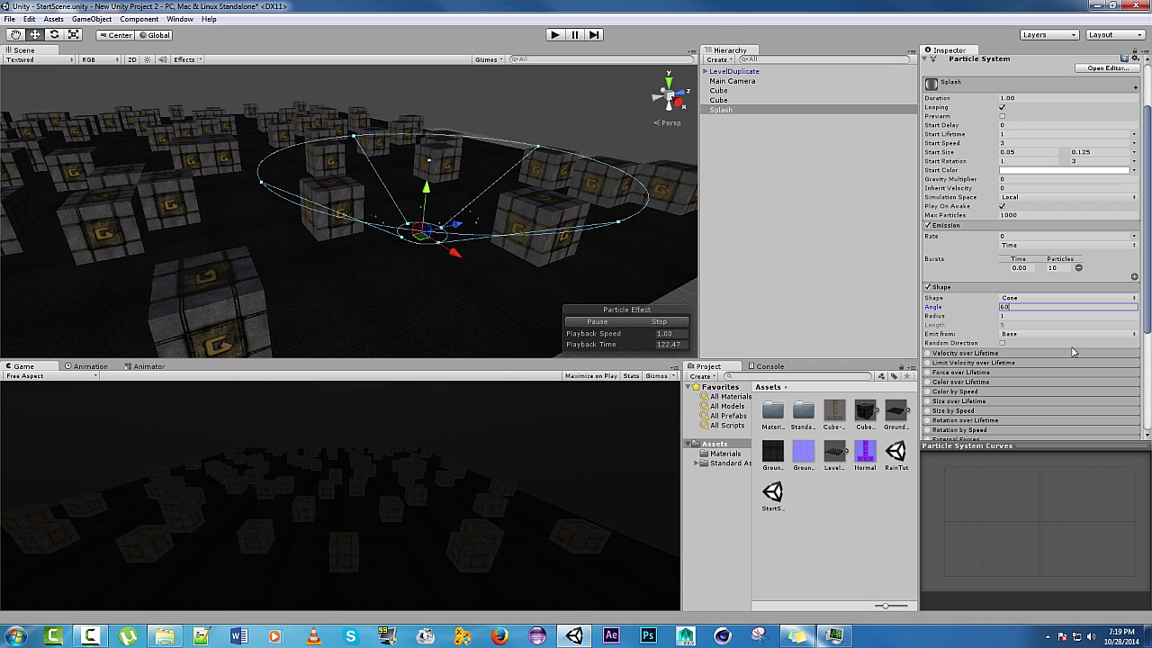
left_click(1029, 317)
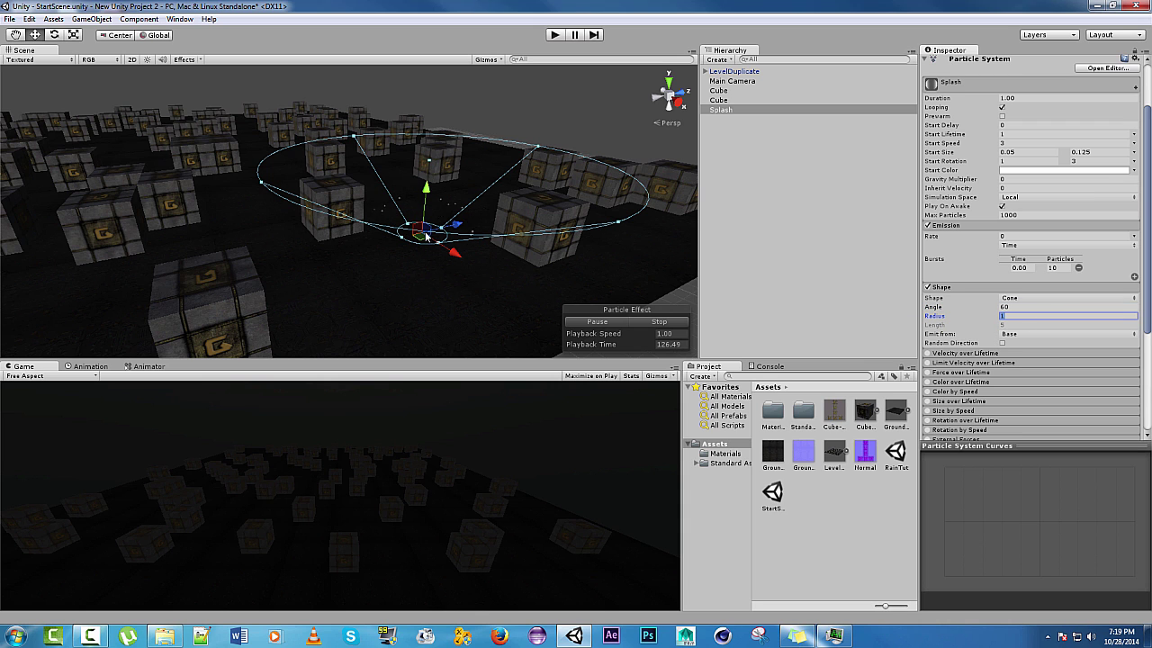
scroll(427, 236, "up", 2)
middle_click_drag(505, 247, 481, 296)
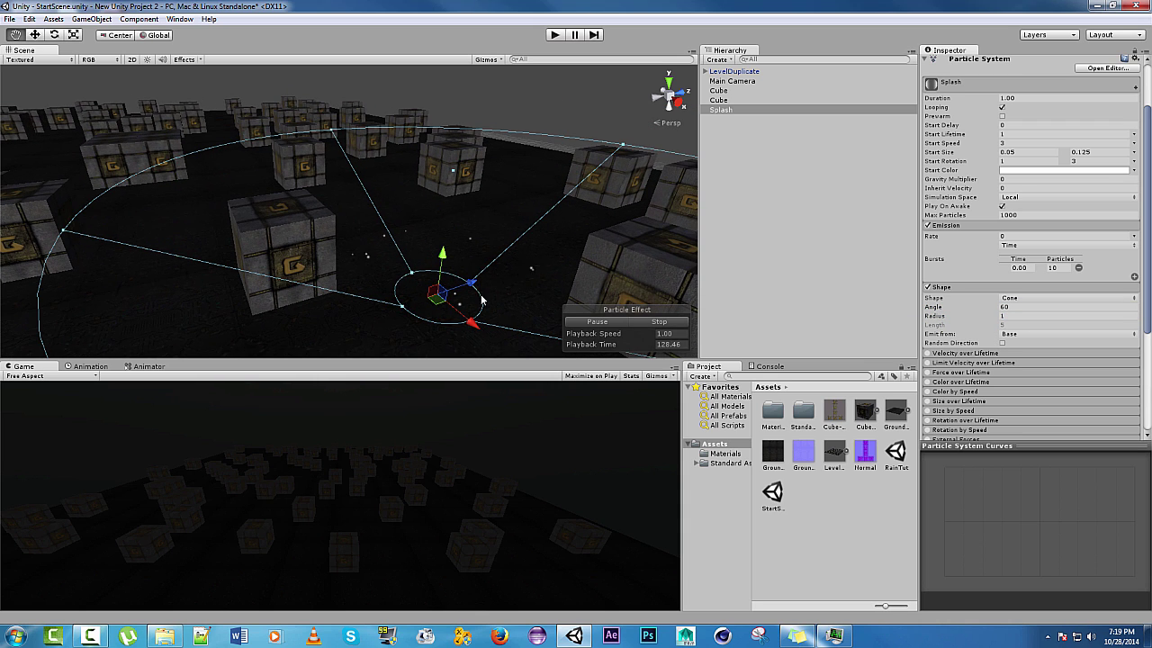
scroll(482, 300, "down", 3)
left_click(1010, 316)
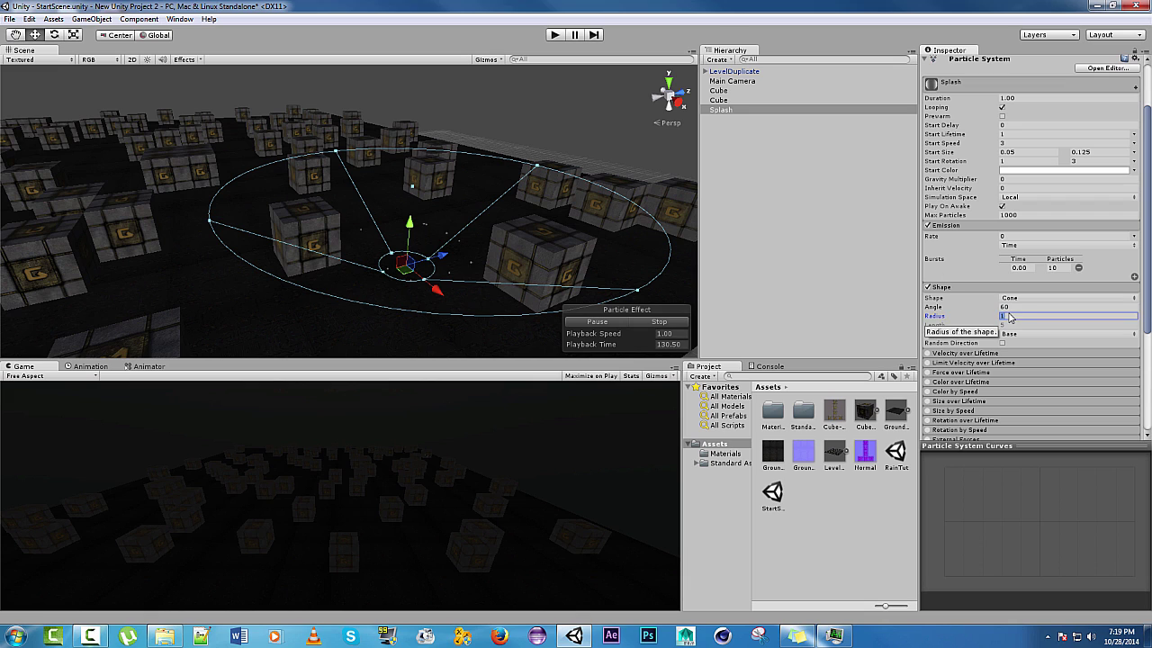
key("BackSpace")
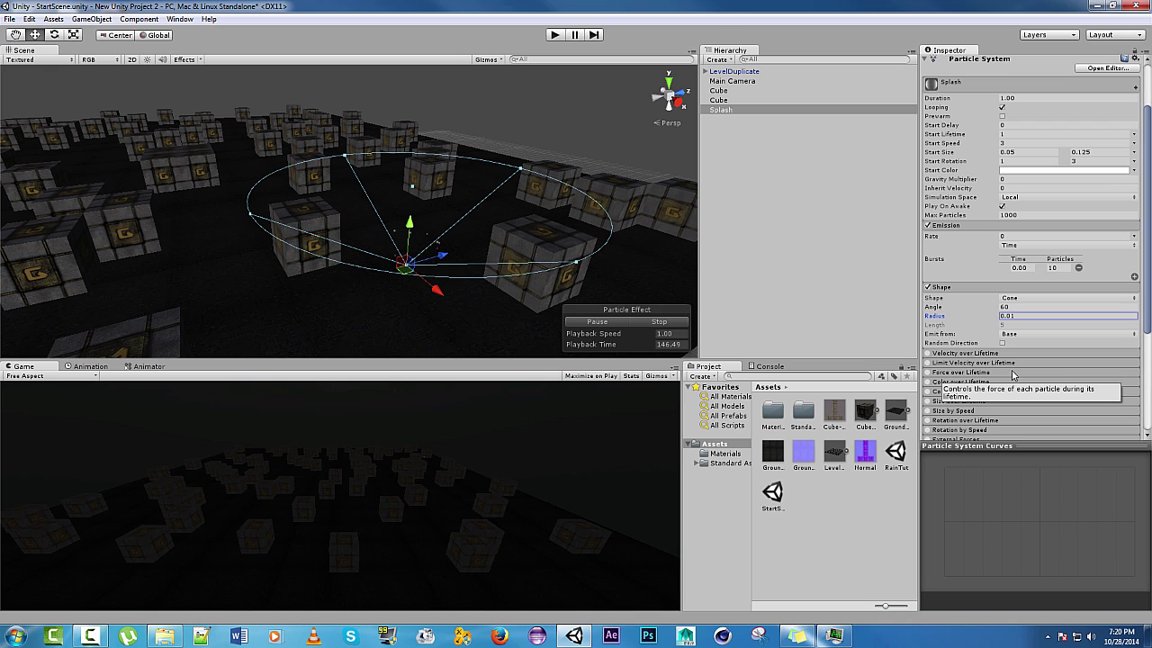
Enable random Force over Lifetime with X -0.5 to 0.1 and Y minimum 0.025
scroll(943, 368, "down", 3)
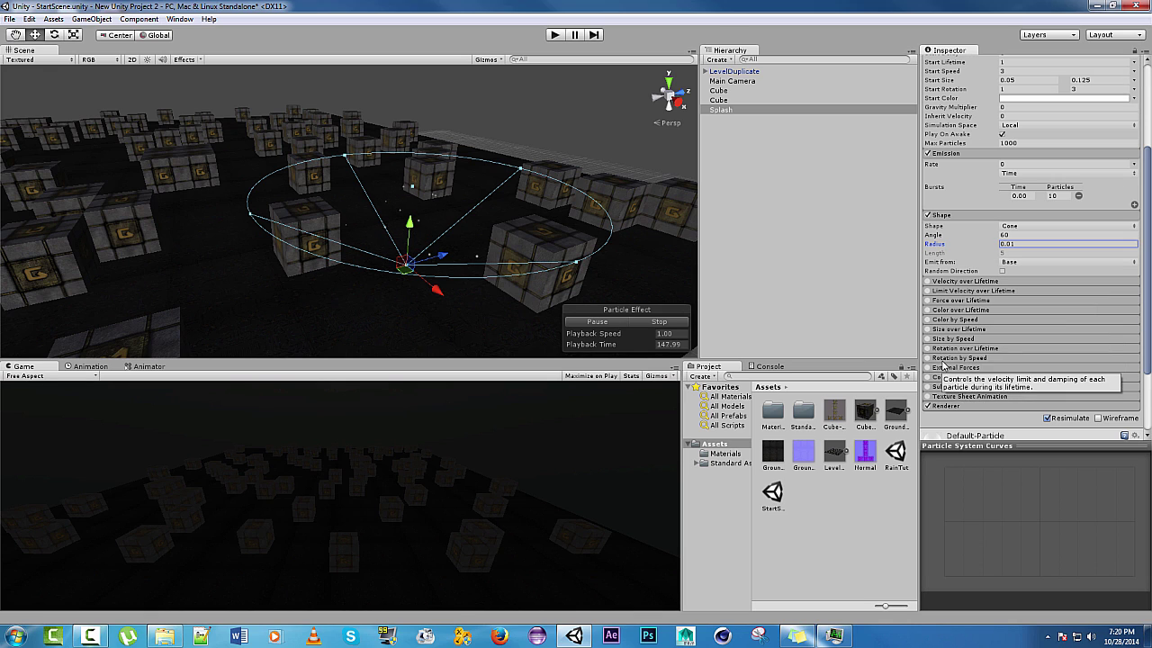
left_click(936, 301)
left_click(928, 300)
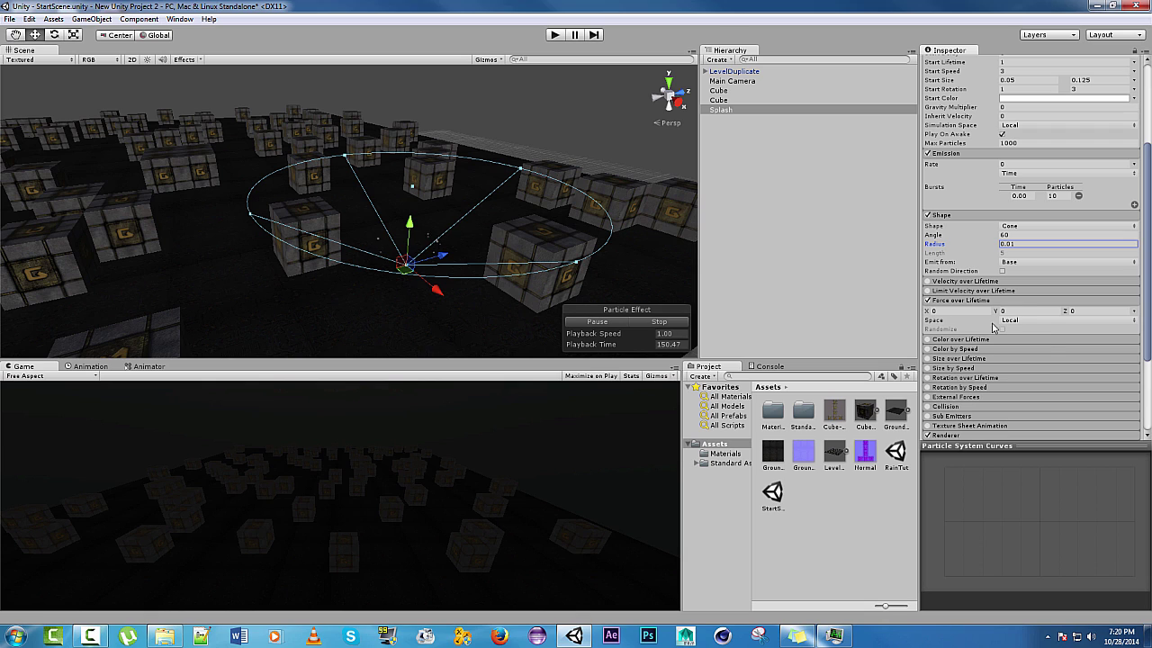
left_click(1135, 312)
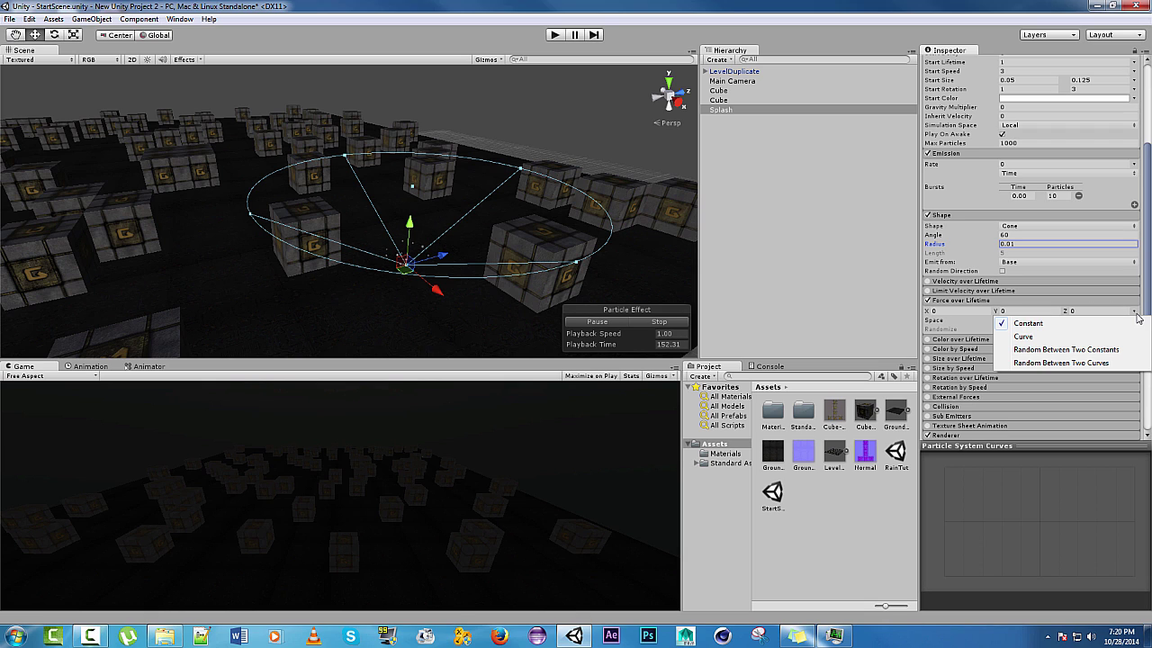
left_click(1086, 351)
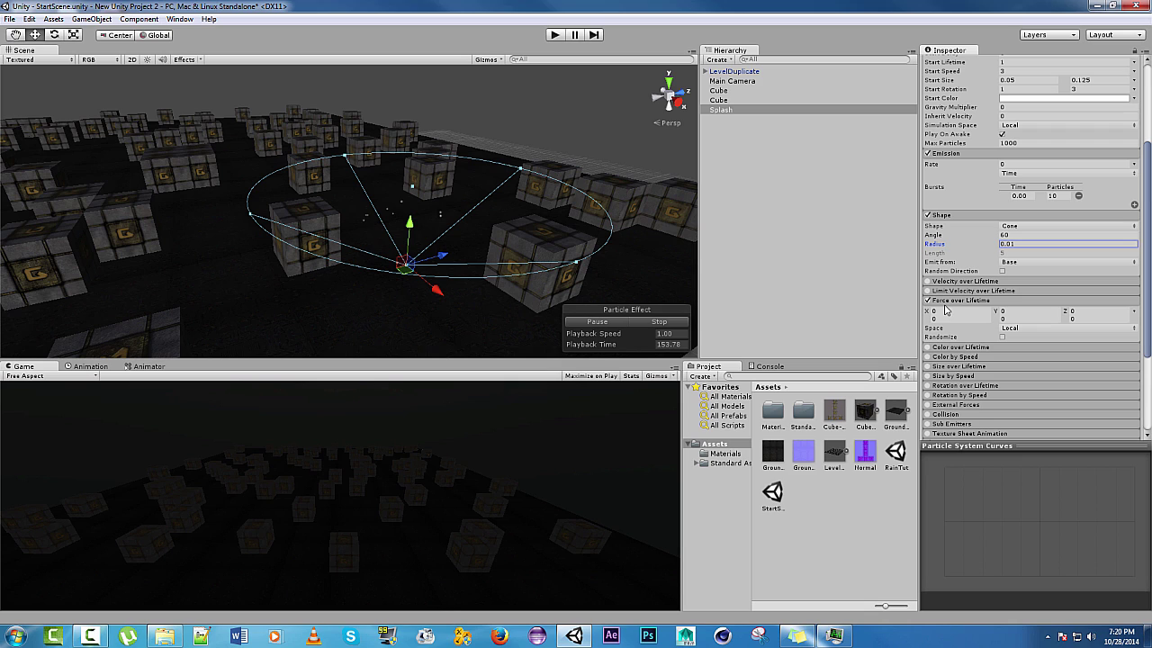
left_click(948, 310)
left_click(950, 320)
key("Tab")
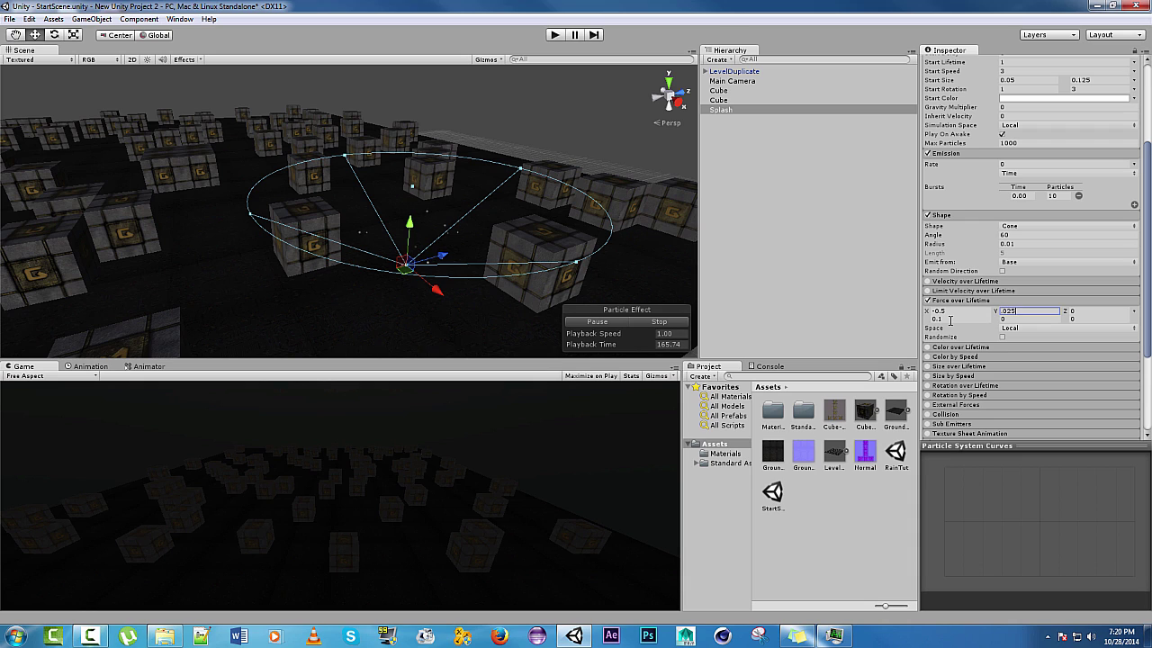
key("Tab")
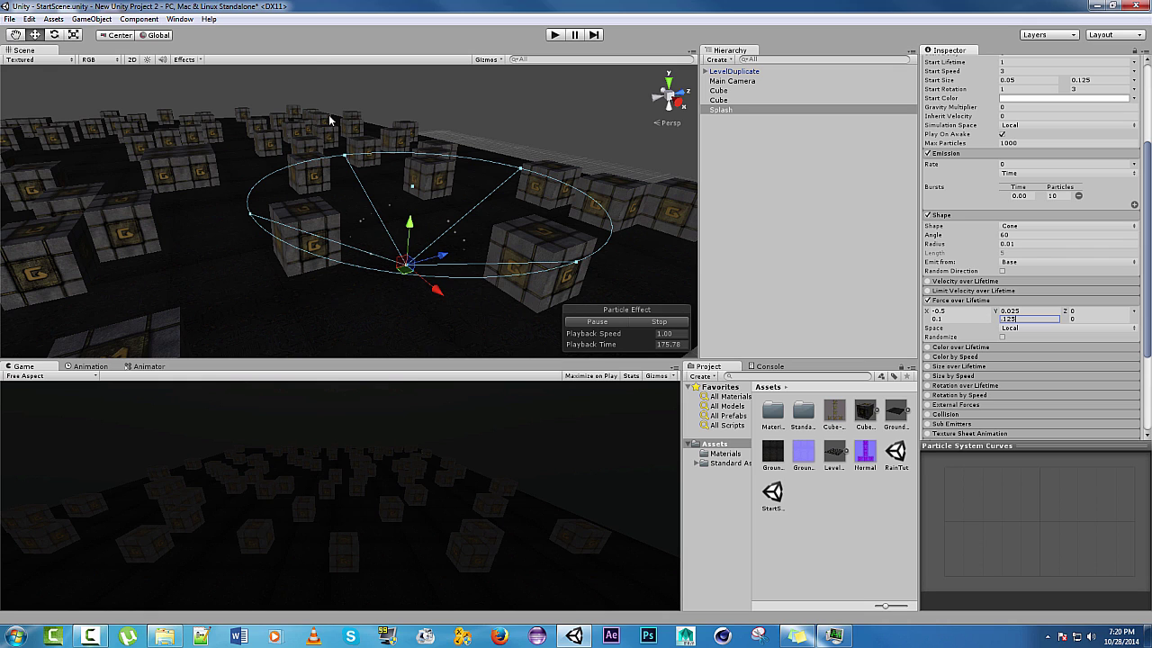
Commit the Y force maximum of 0.125 and scroll down toward the Renderer
scroll(1031, 254, "up", 3)
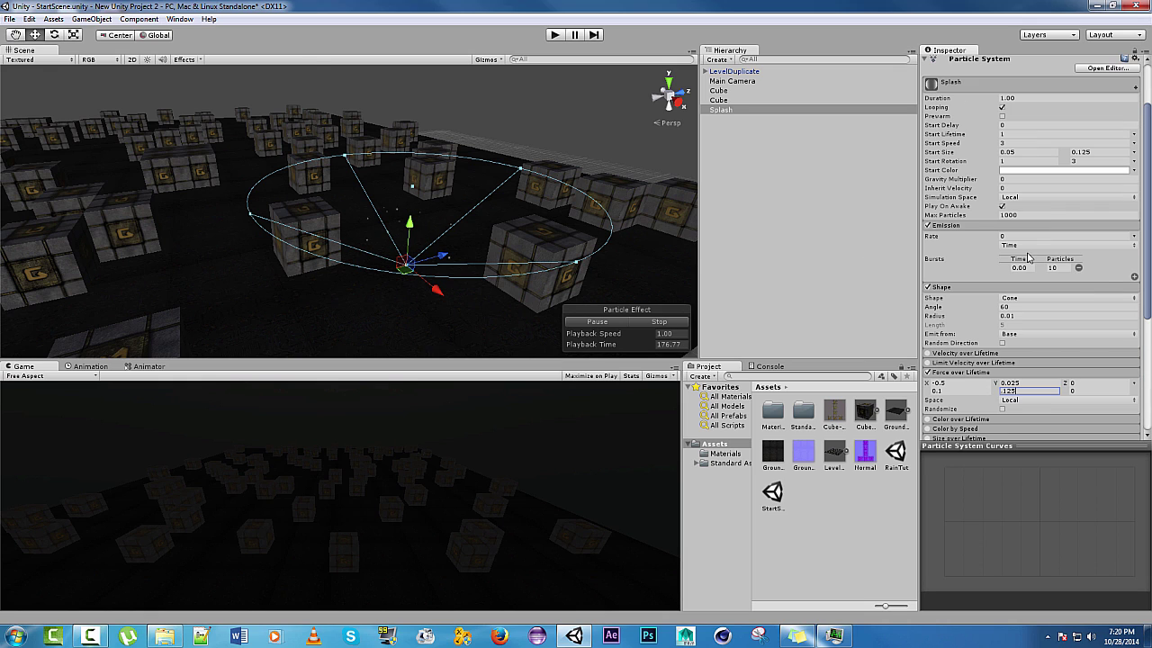
left_click(1010, 179)
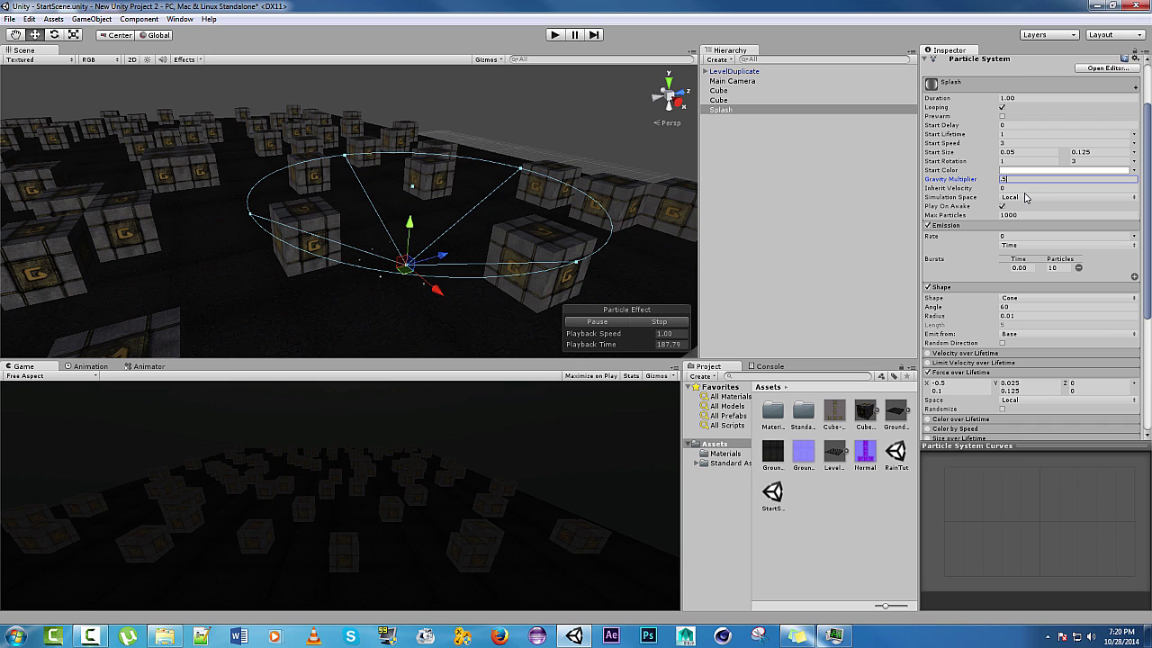
scroll(994, 199, "down", 6)
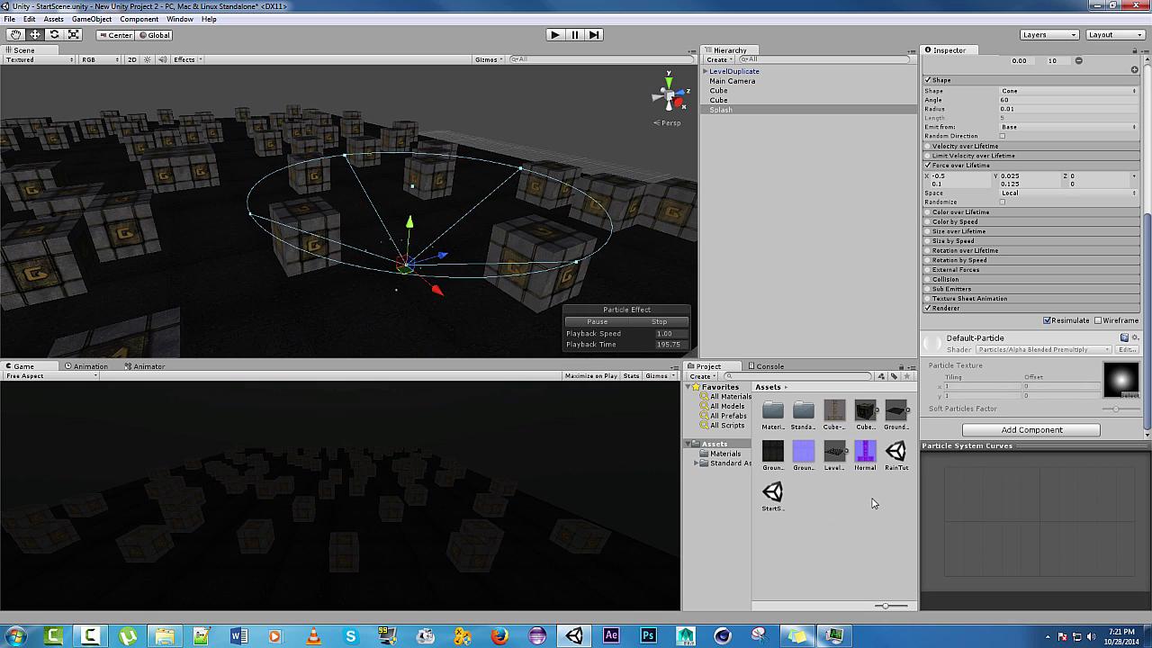
Inspect the Splash material and its four-dot Splash texture in the Materials folder
double_click(773, 412)
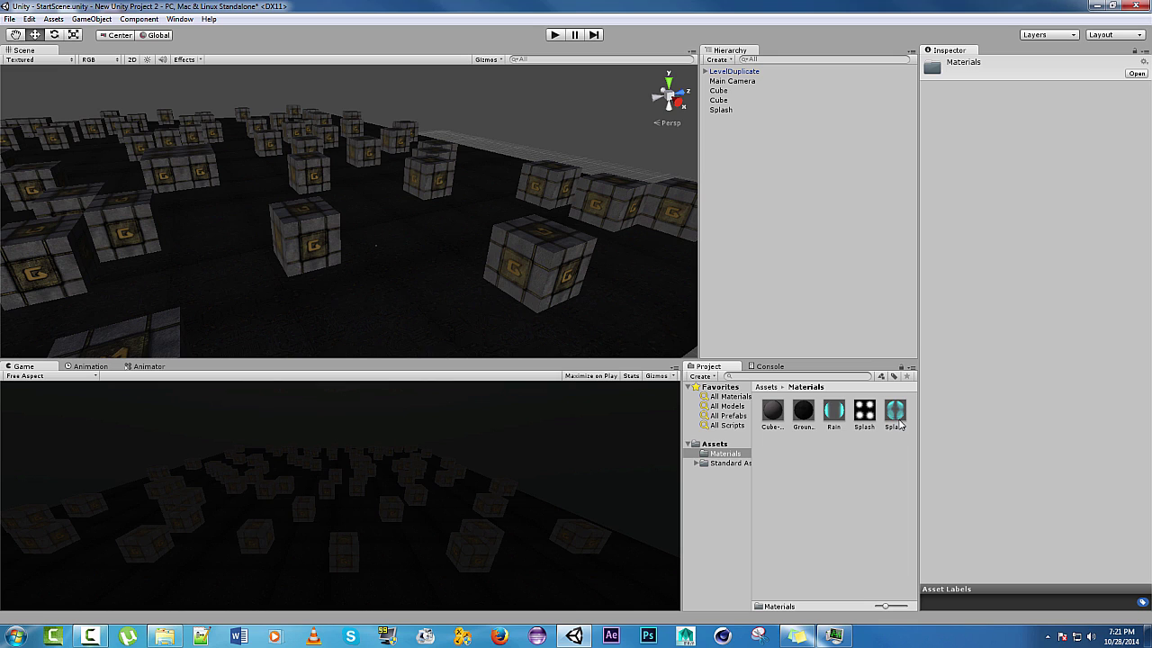
left_click(734, 111)
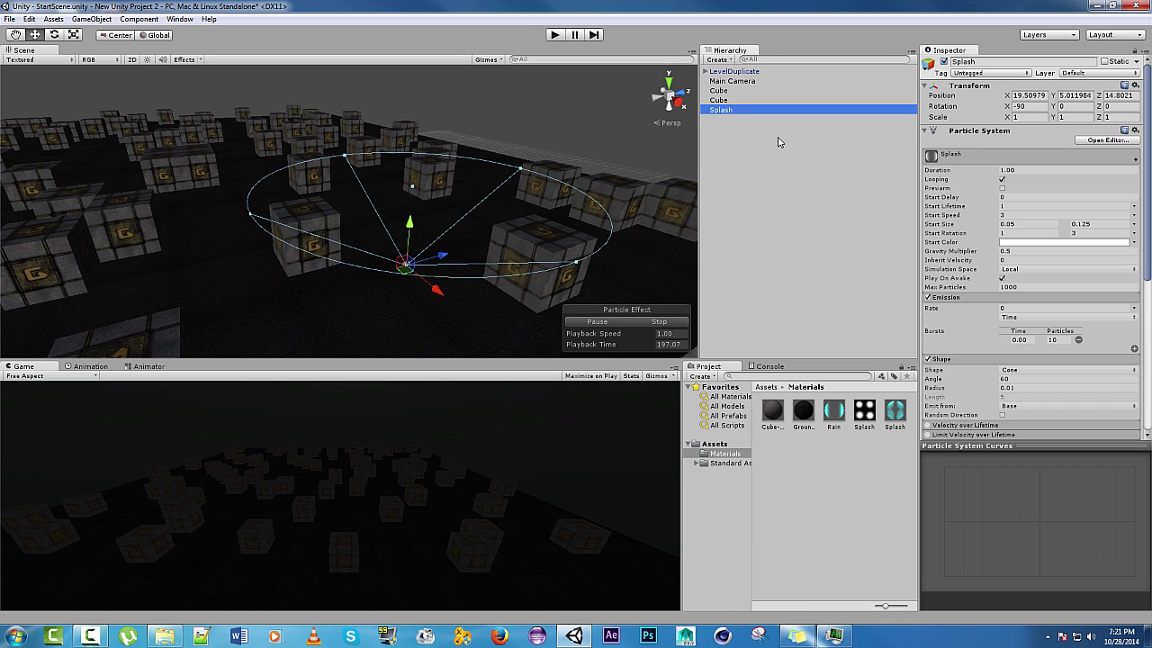
left_click(896, 413)
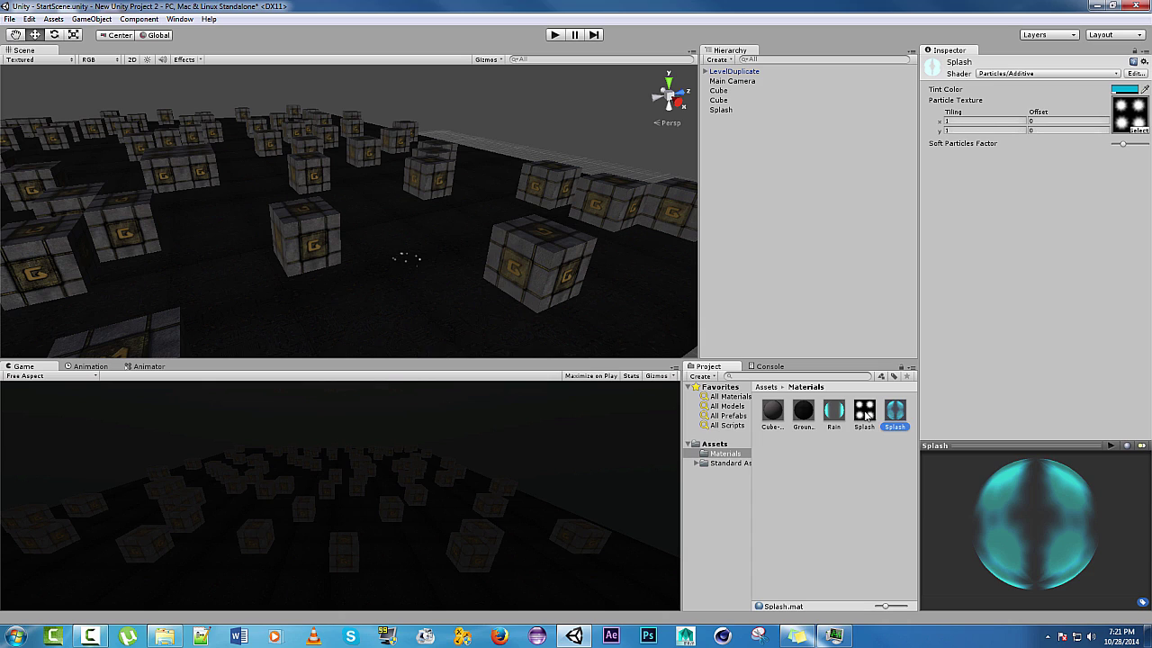
left_click(865, 414)
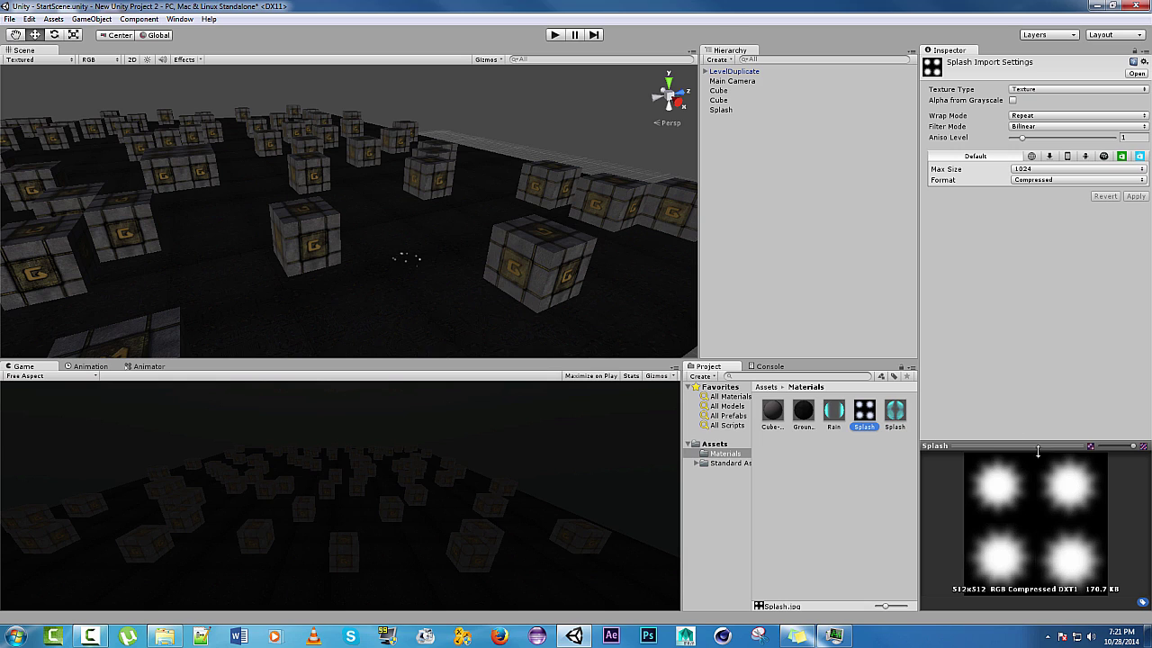
left_click(895, 413)
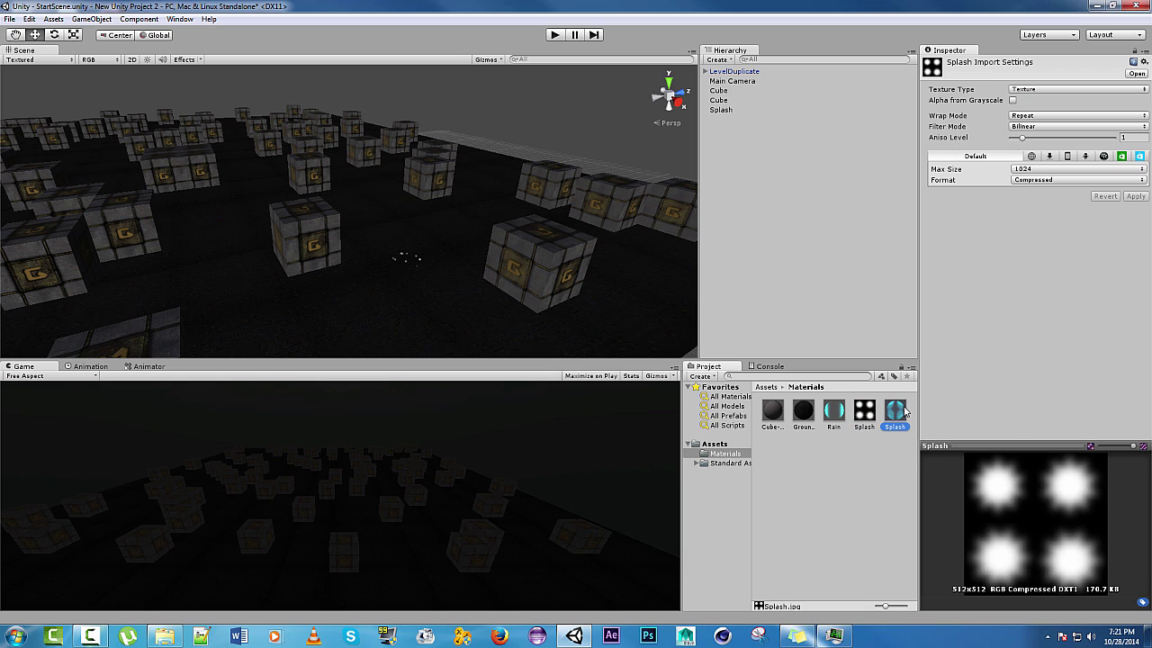
Assign the Splash material to the Splash particle system's Renderer
left_click(724, 110)
scroll(1026, 342, "down", 5)
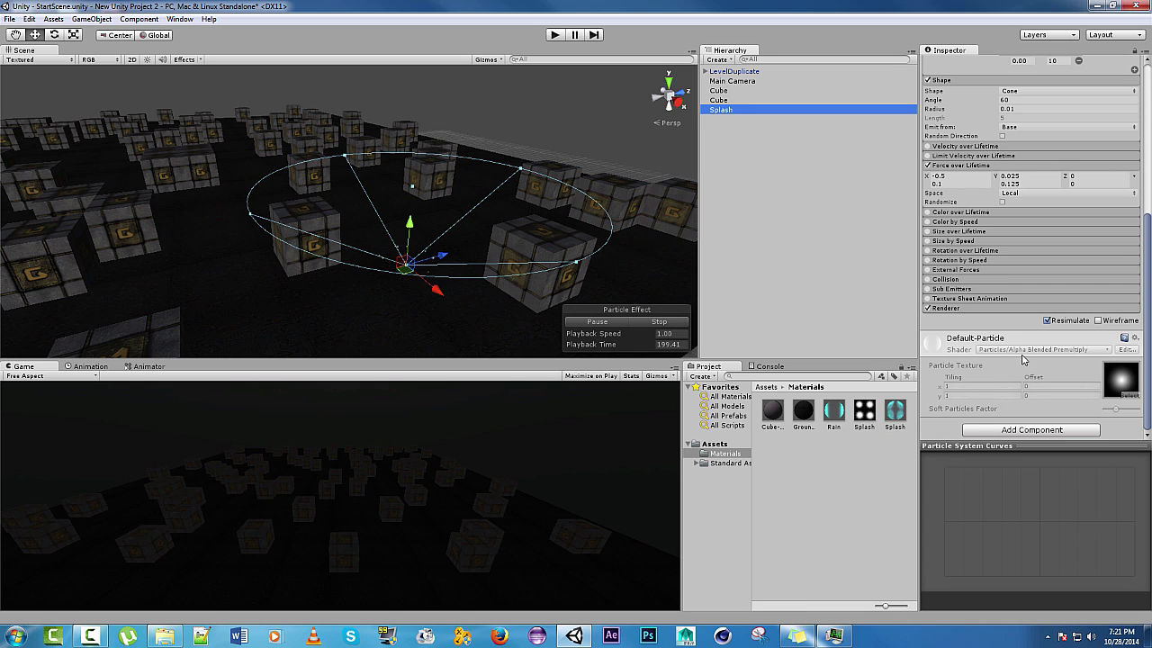
left_click_drag(897, 412, 956, 440)
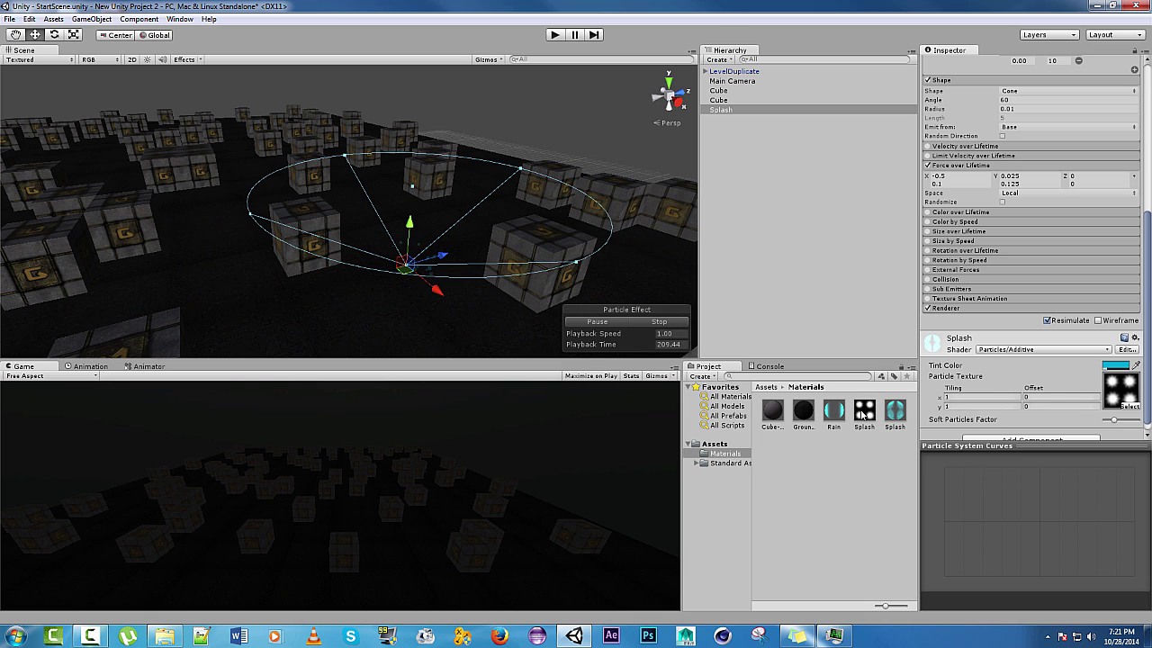
Enable Texture Sheet Animation with 2 by 2 tiles
left_click(928, 298)
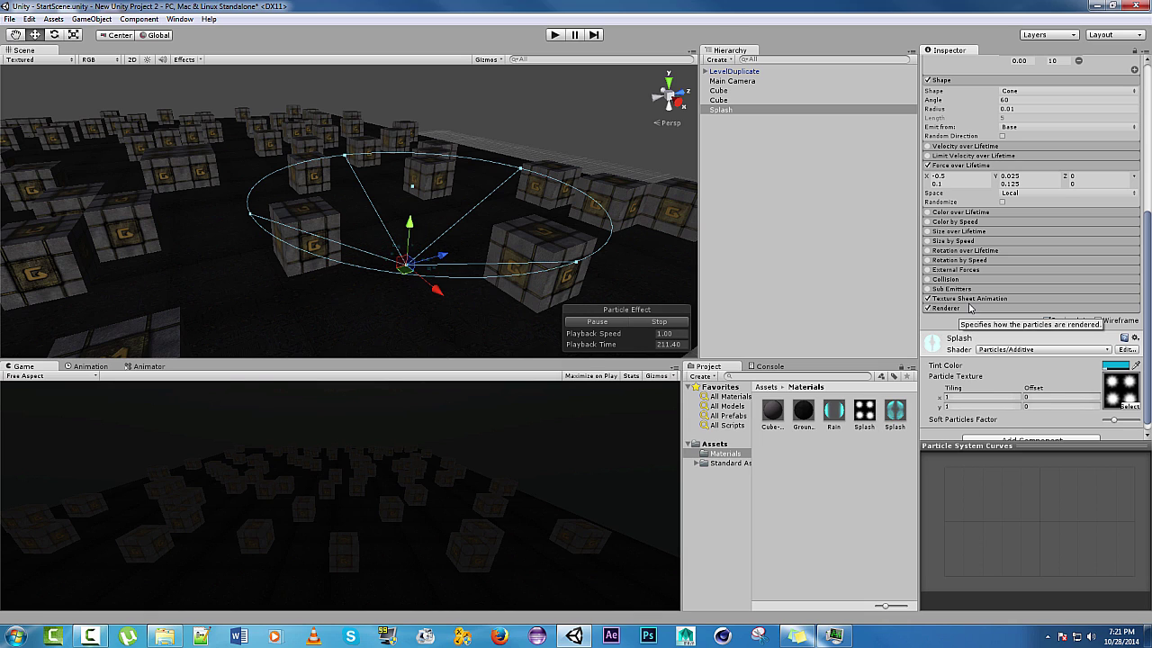
left_click(972, 299)
left_click(1030, 309)
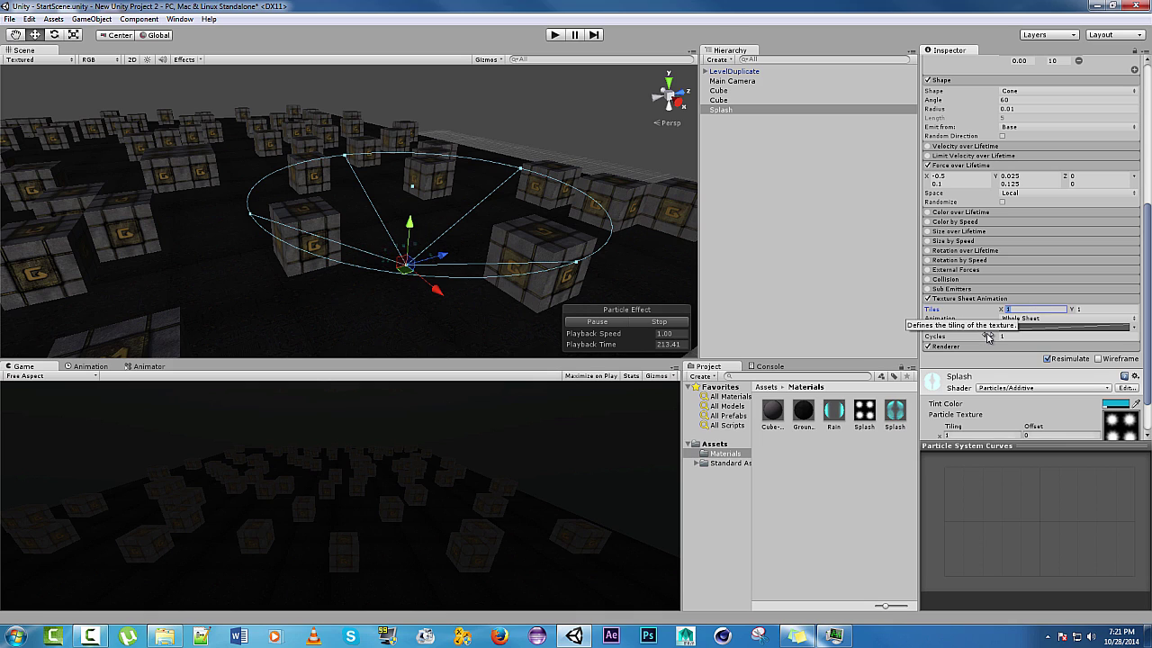
type("2")
key("Tab")
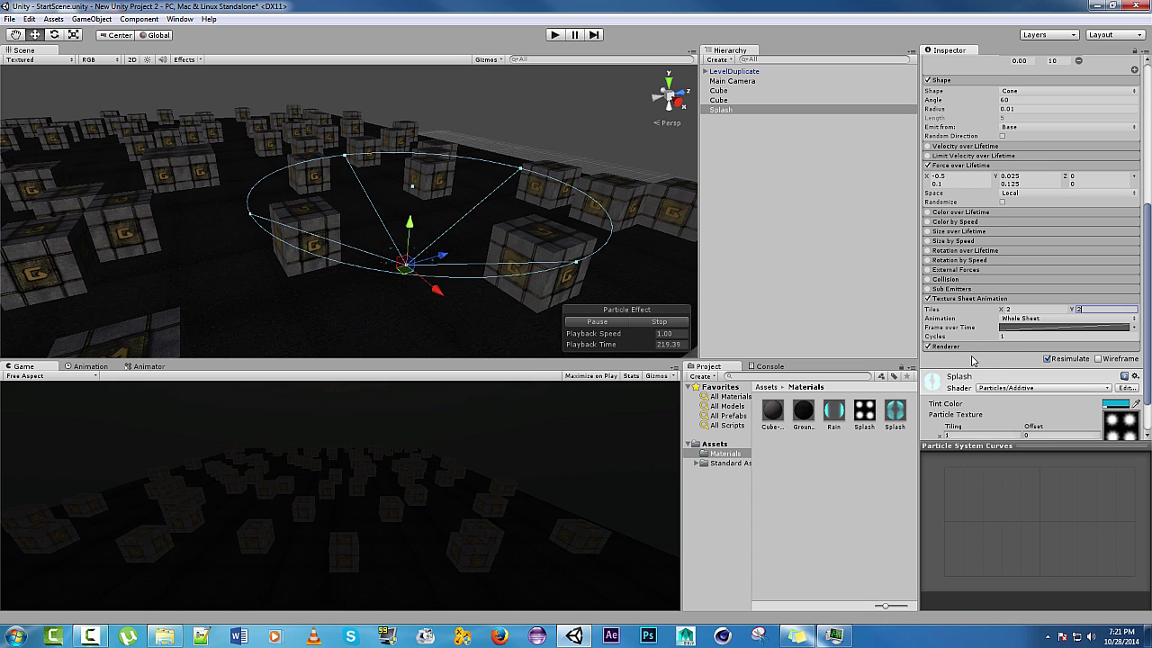
Turn off shadow casting and receiving in the Renderer
scroll(970, 367, "down", 3)
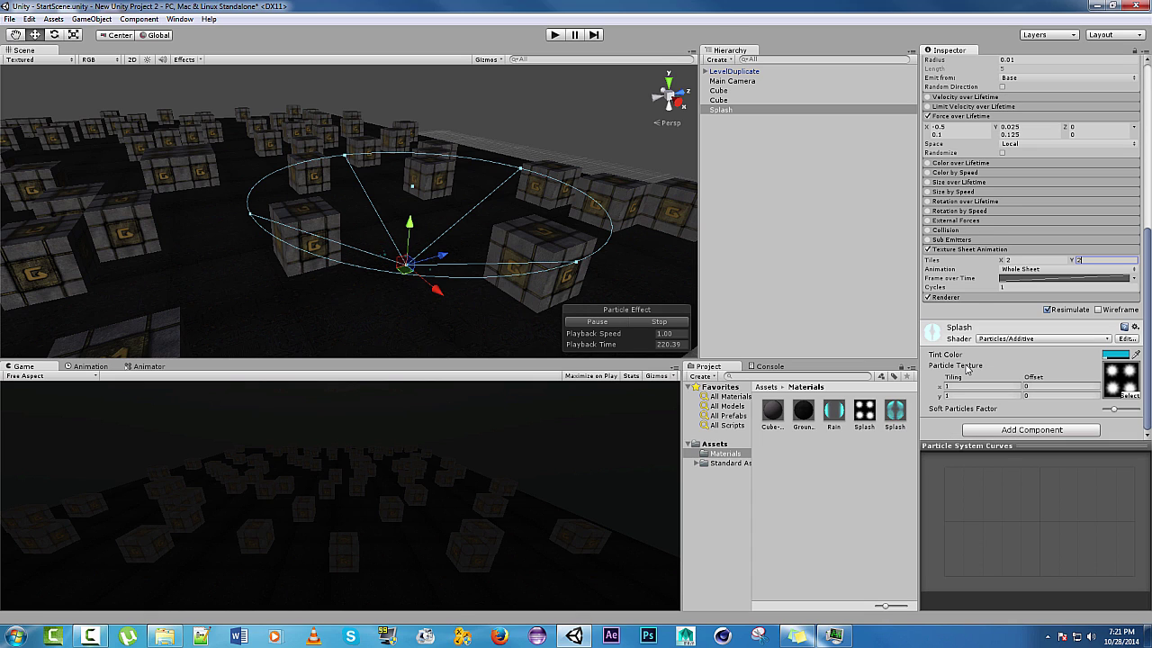
left_click(972, 300)
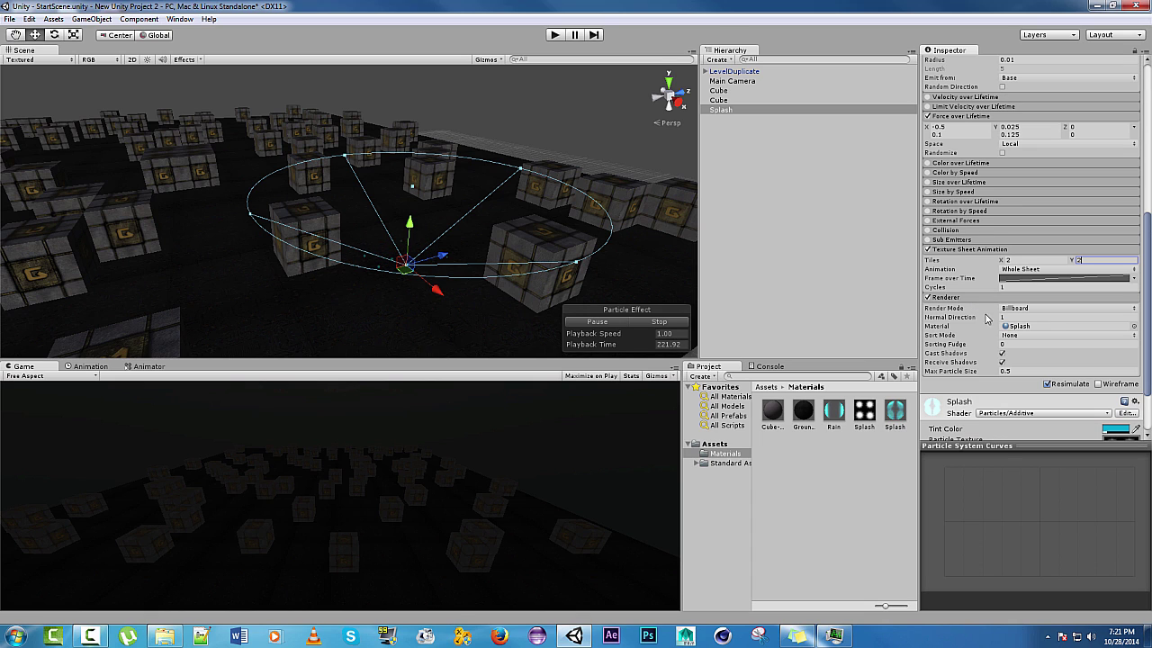
left_click(1002, 363)
Enable Size over Lifetime and lower the curve's end to about 0.5
scroll(979, 301, "up", 2)
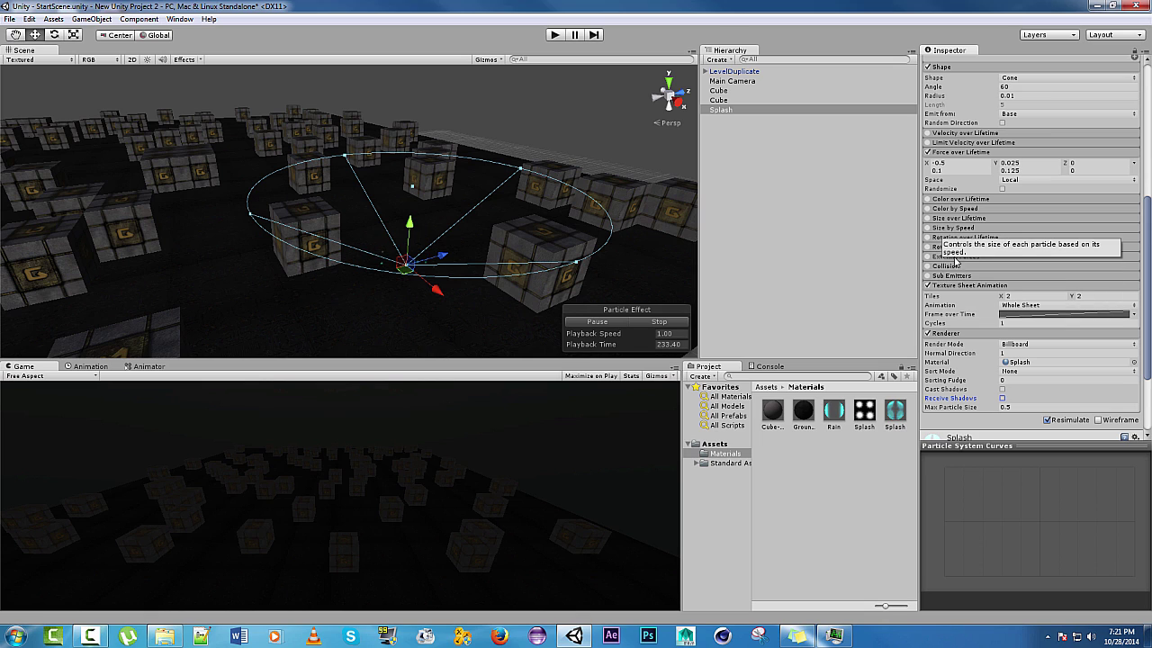
left_click(938, 221)
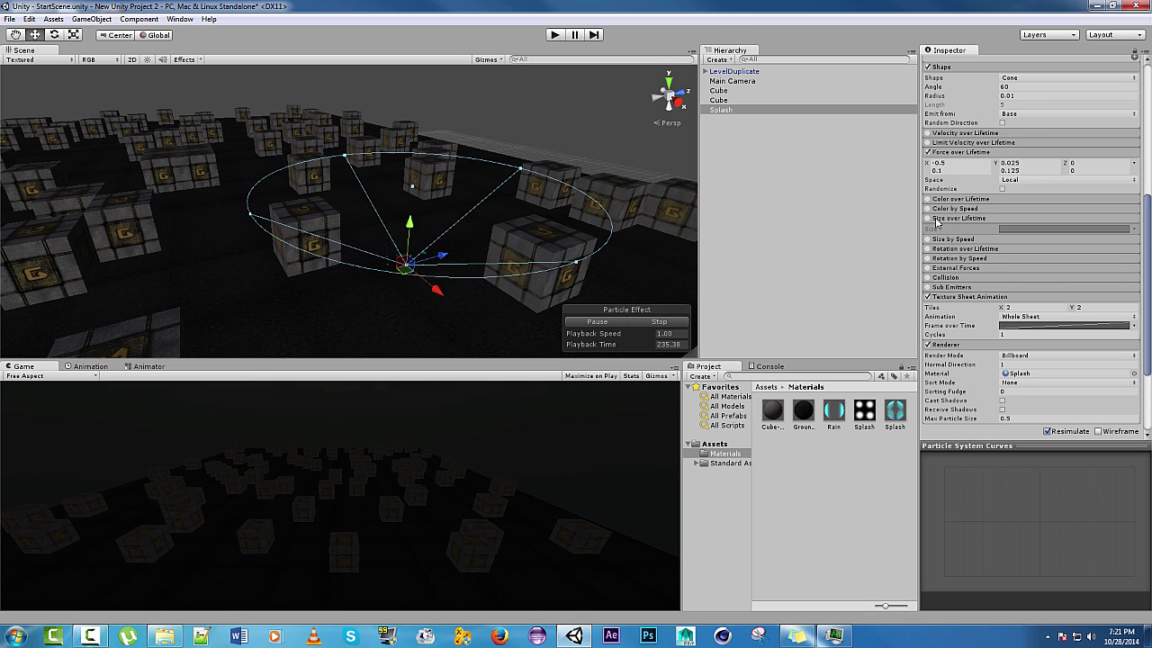
left_click(930, 222)
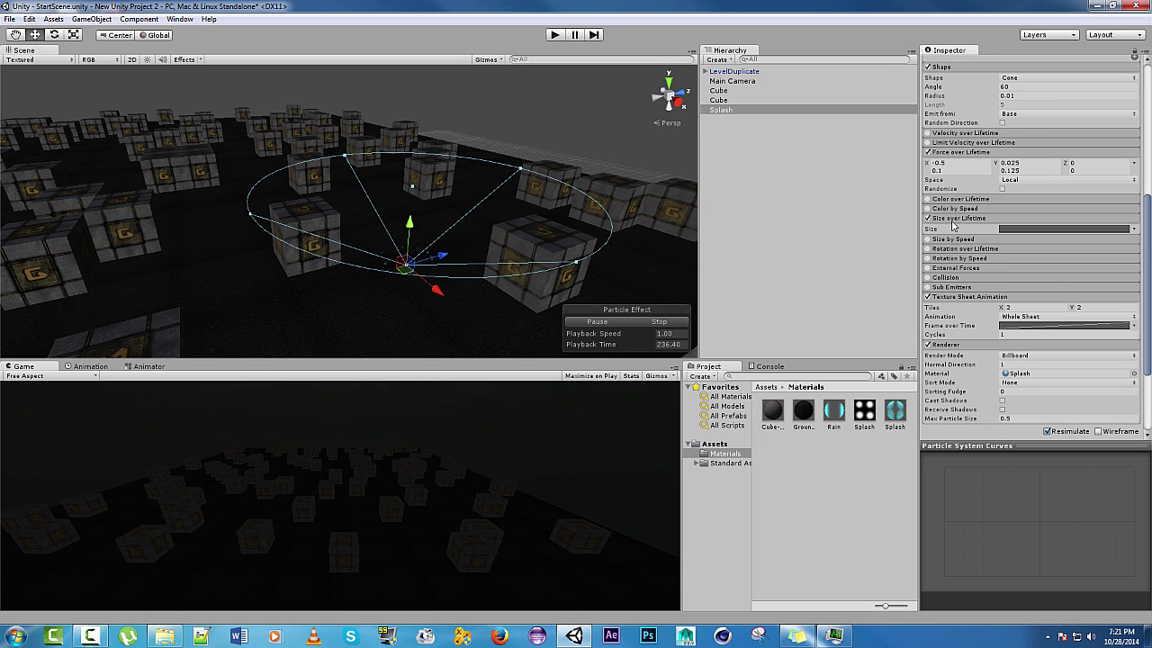
left_click(1011, 230)
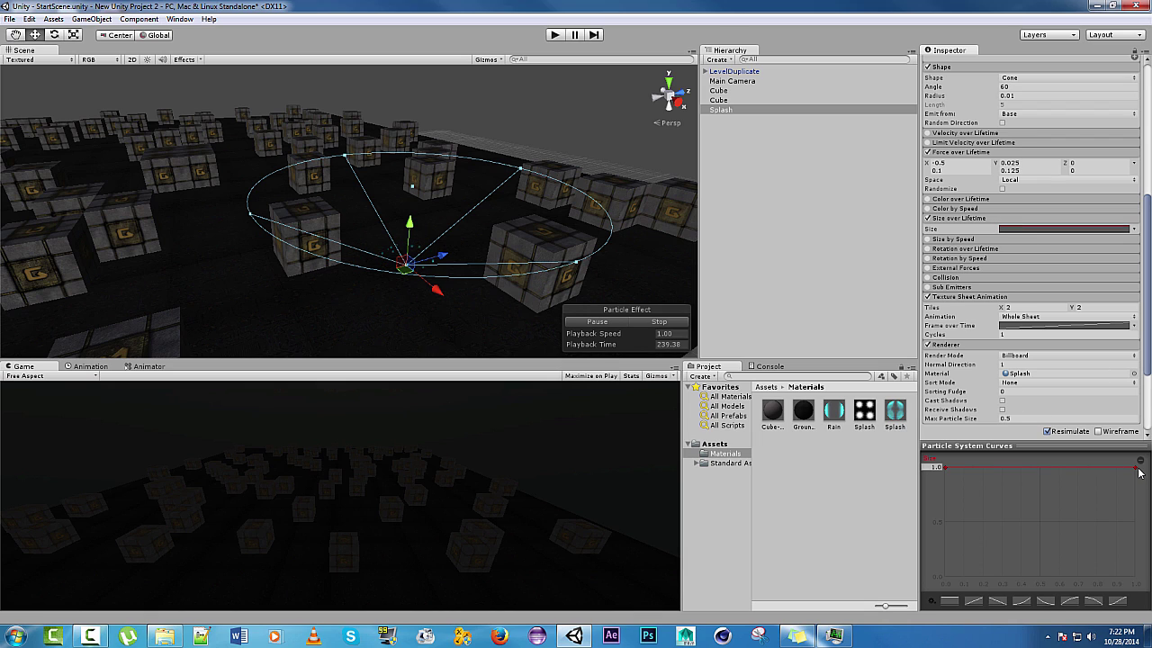
left_click_drag(1139, 468, 1150, 535)
Enable Color over Lifetime and open its gradient for editing
left_click(943, 199)
left_click(928, 199)
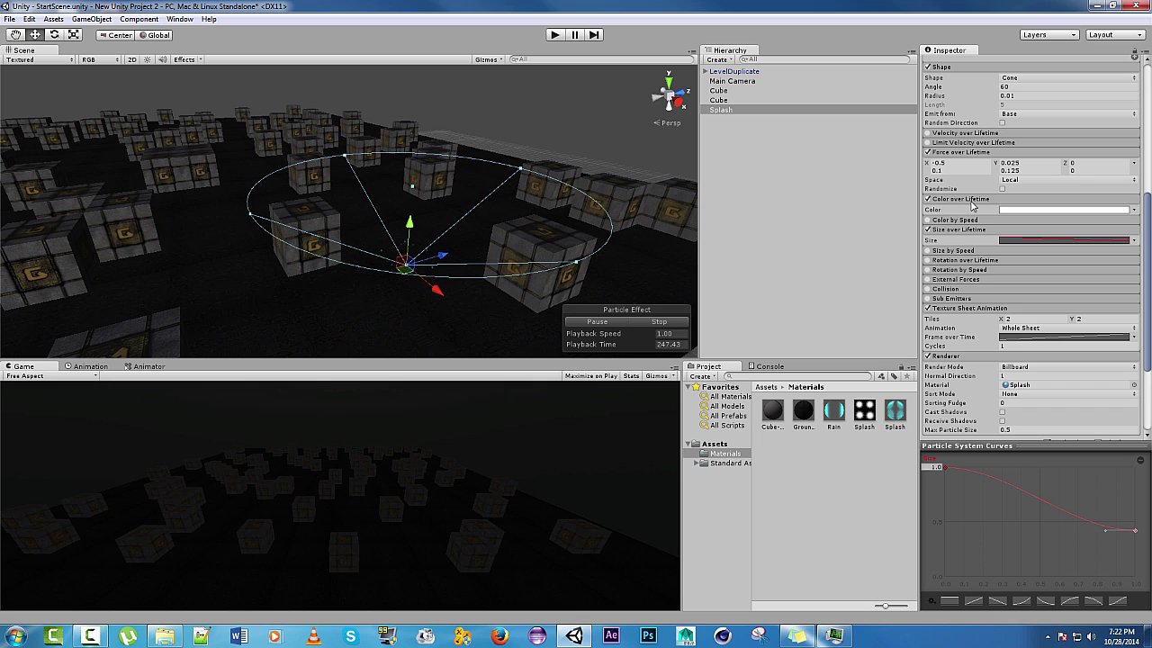
left_click(973, 202)
left_click(1011, 201)
Set the gradient's starting colour key to cyan with hue 178 and saturation 255
left_click(1027, 211)
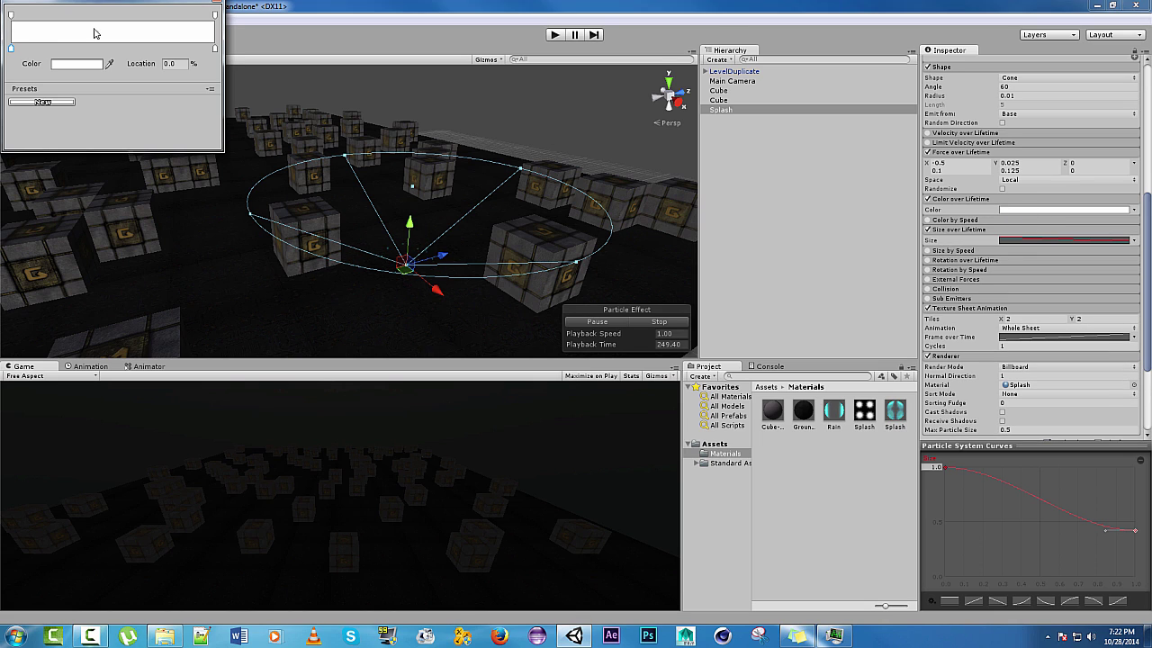
left_click(14, 50)
mouse_move(14, 50)
left_mouse_down()
mouse_move(19, 109)
mouse_move(11, 51)
left_mouse_up()
left_click(63, 64)
left_click(55, 60)
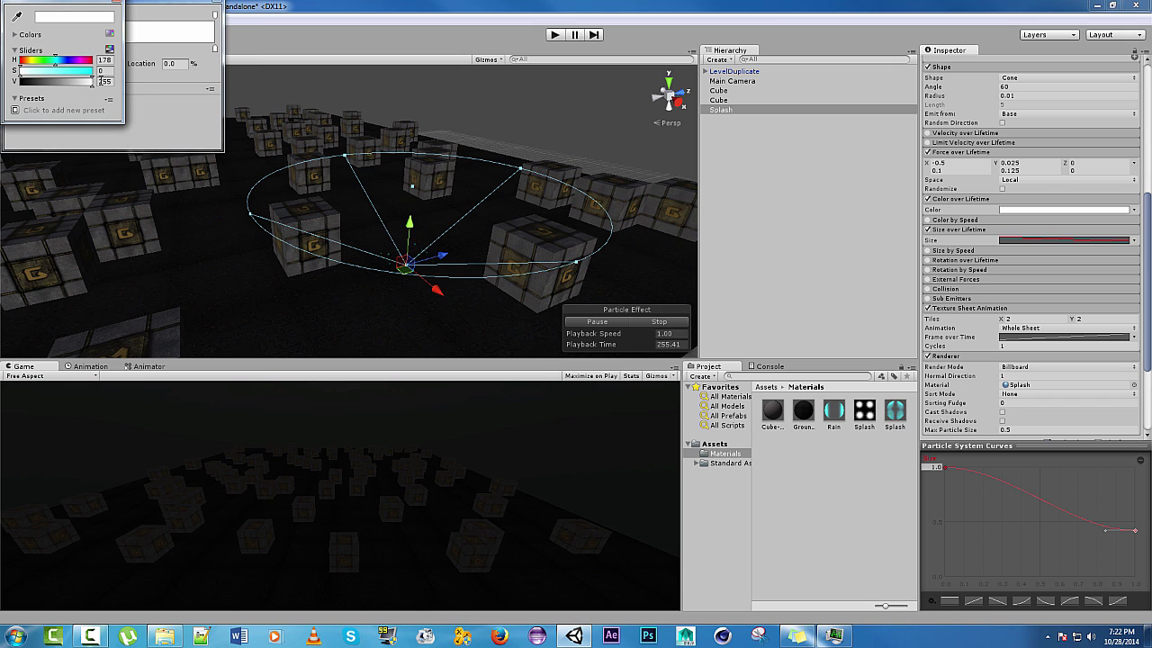
left_click_drag(87, 71, 133, 77)
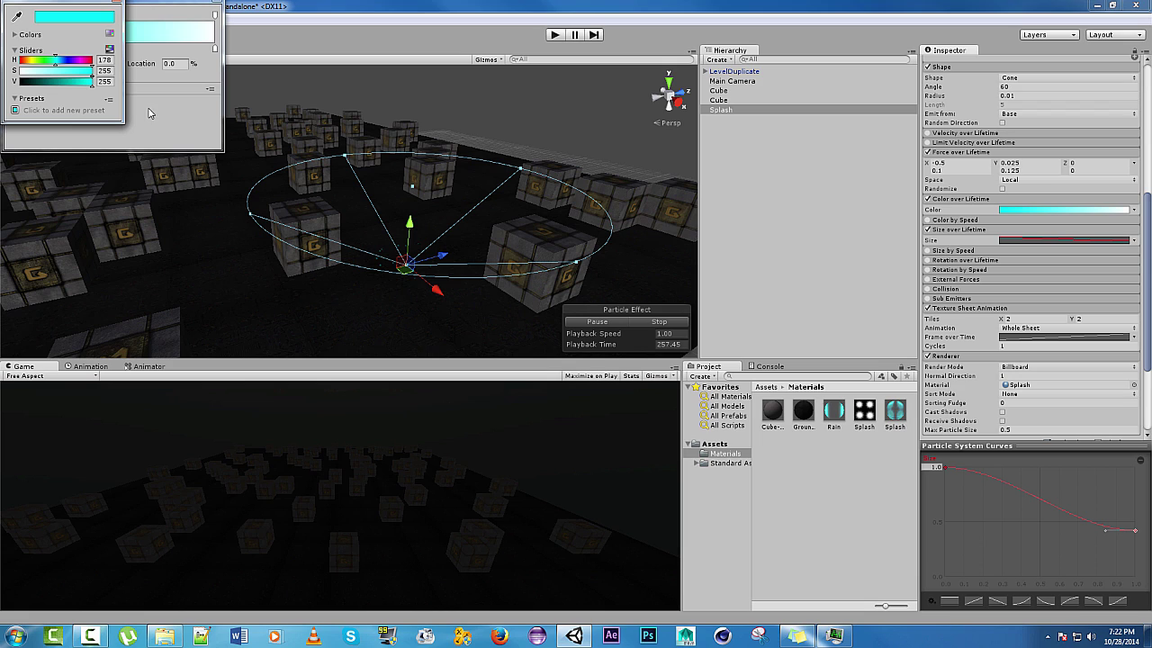
left_click(119, 5)
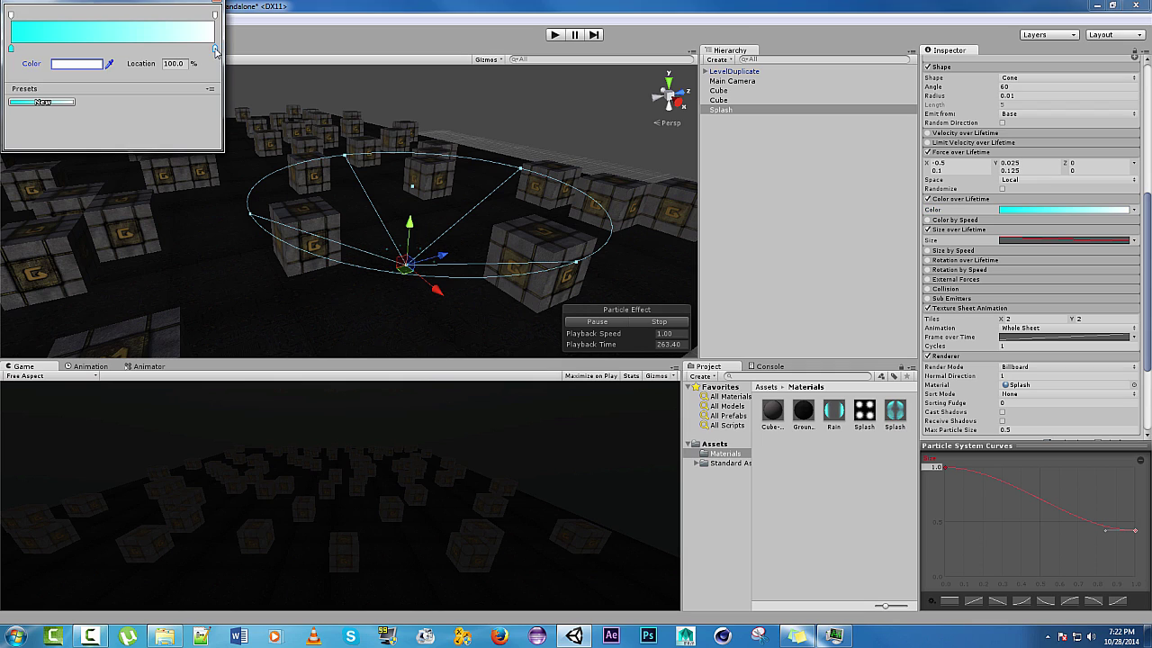
Add a colour key at the gradient end (100%) and lower the ending alpha to 185
left_click(11, 51)
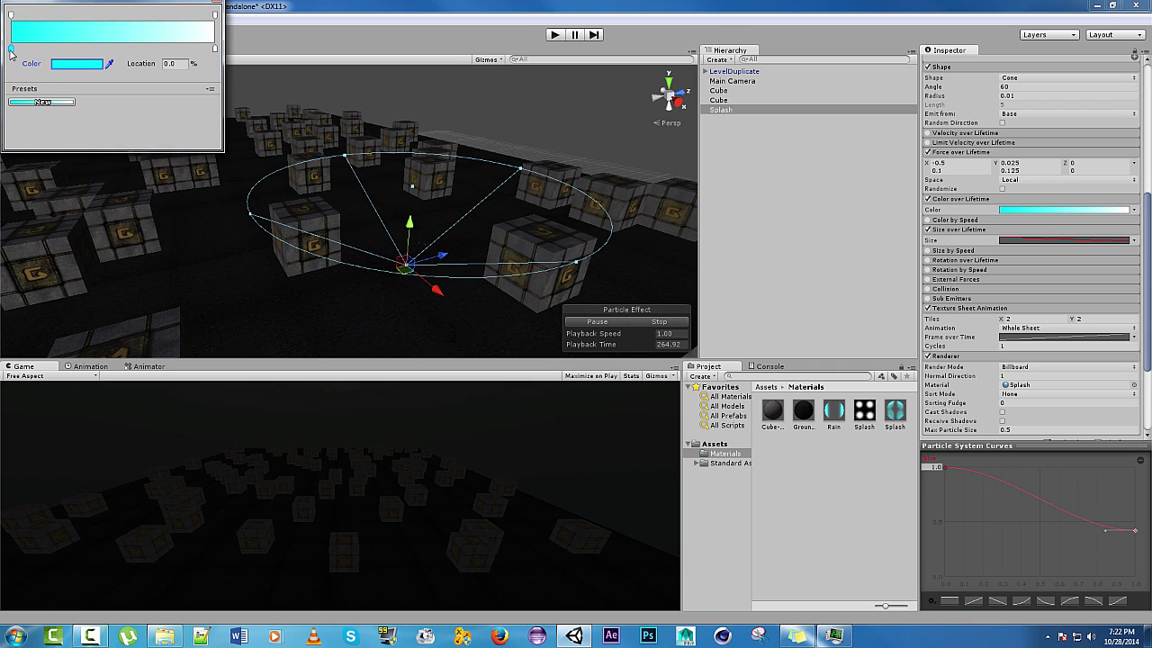
left_click(169, 50)
left_click_drag(169, 51, 232, 99)
left_click(215, 12)
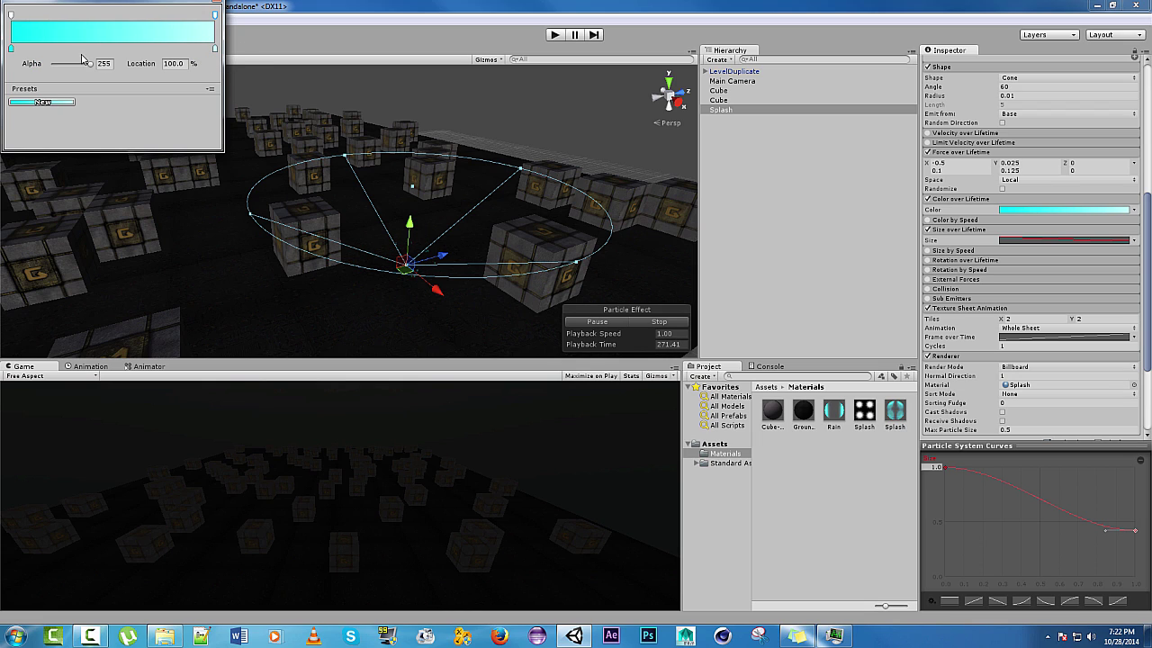
left_click_drag(92, 65, 75, 68)
Close the Gradient Editor and orbit the Scene view lower and closer to the Splash emitter
left_click(222, 4)
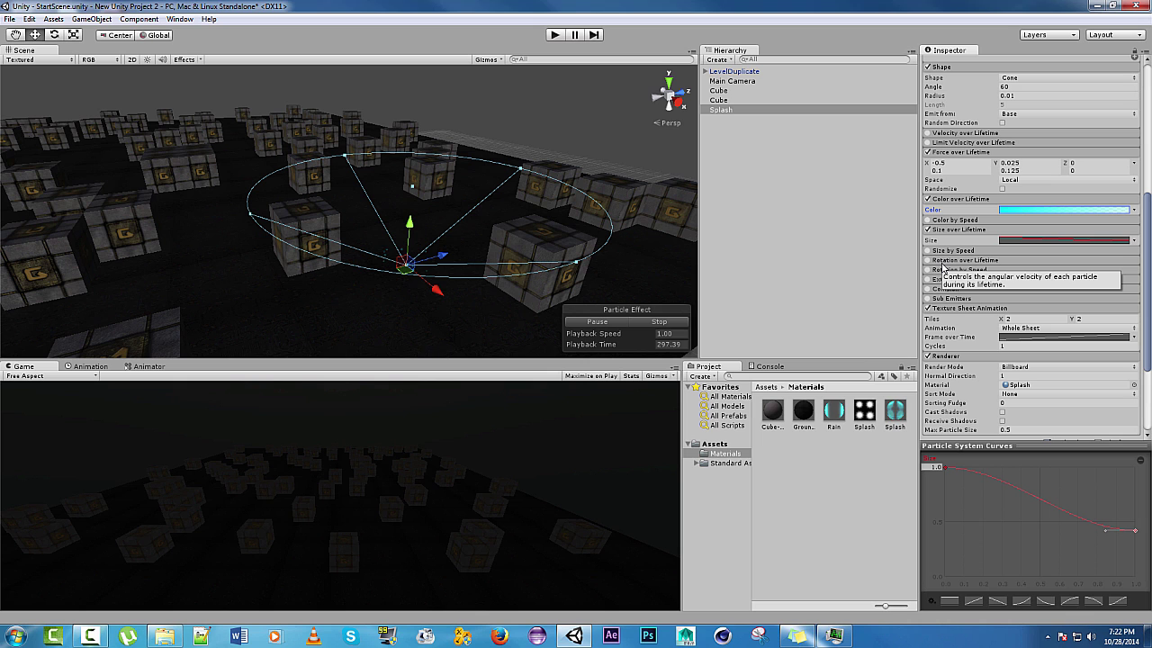
left_click_drag(396, 270, 425, 290, "alt")
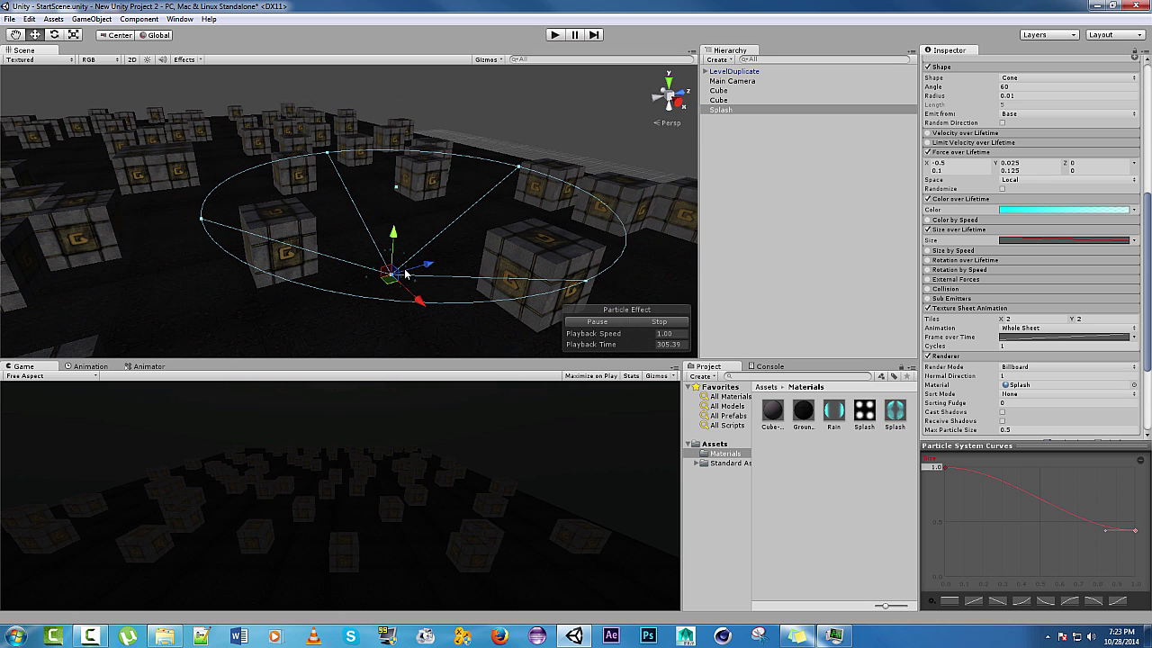